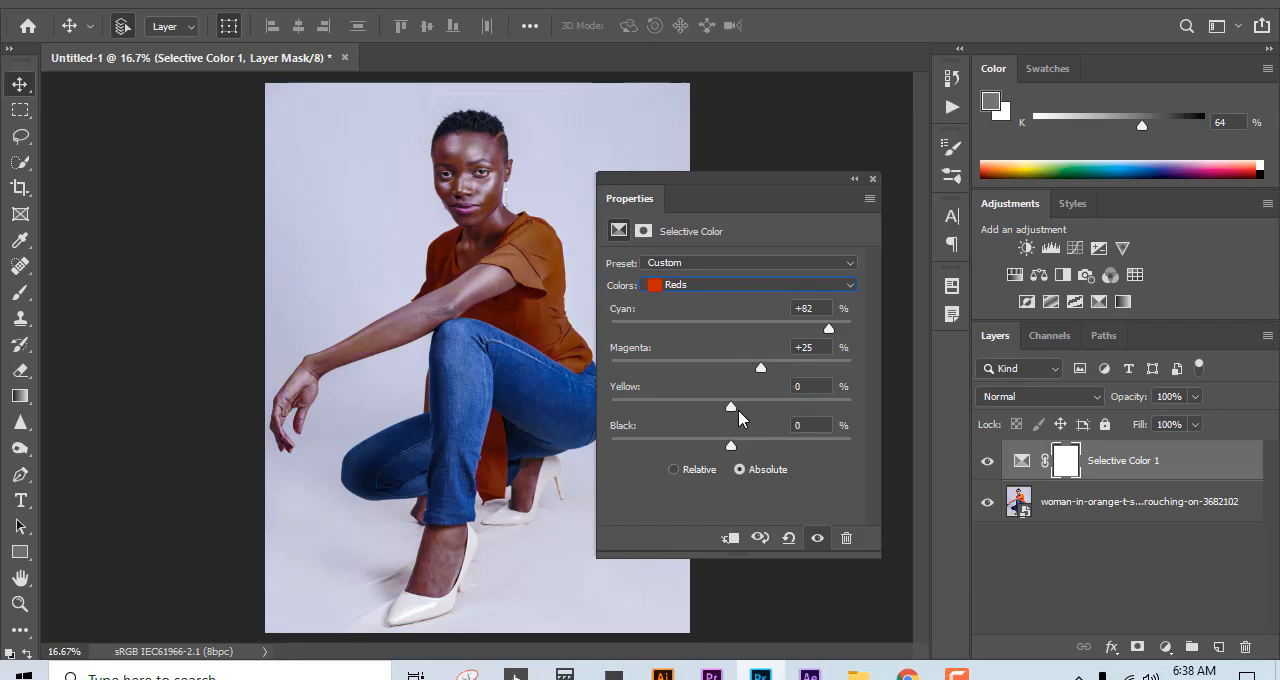
Step: Set Magenta to +43% and Yellow to +42% for the Reds, and collapse and dock the adjustment's properties
drag(756, 412, 764, 411)
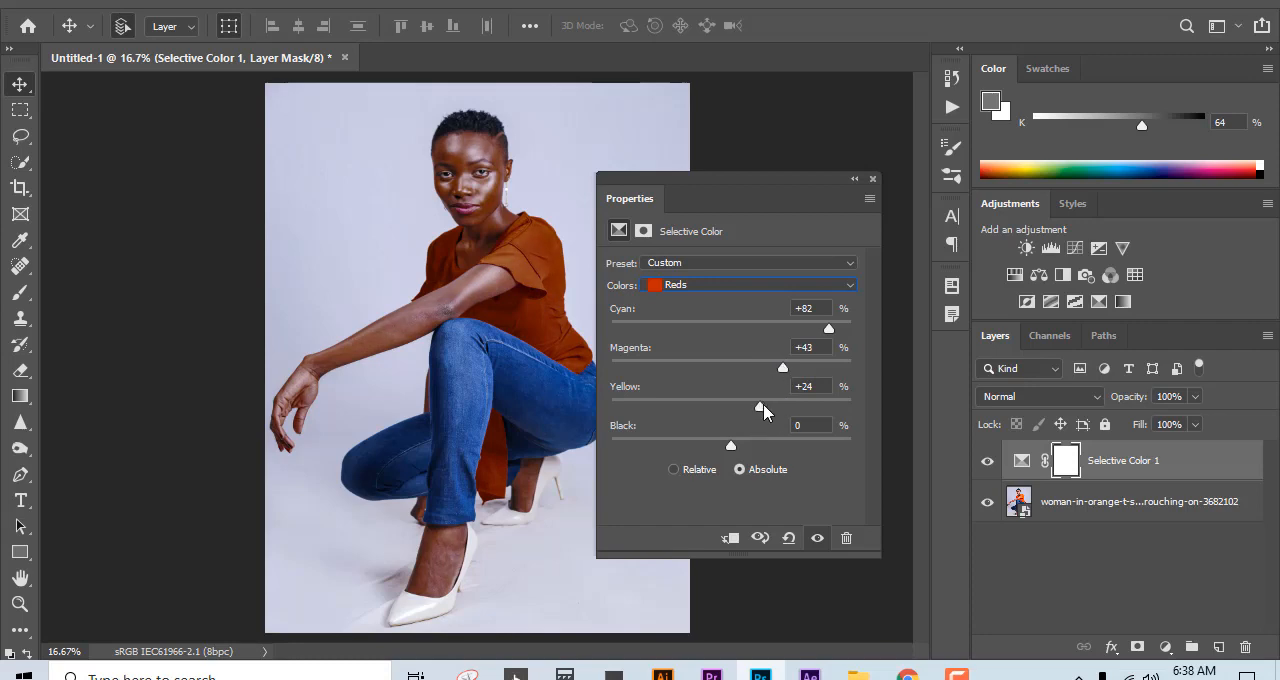
click(855, 181)
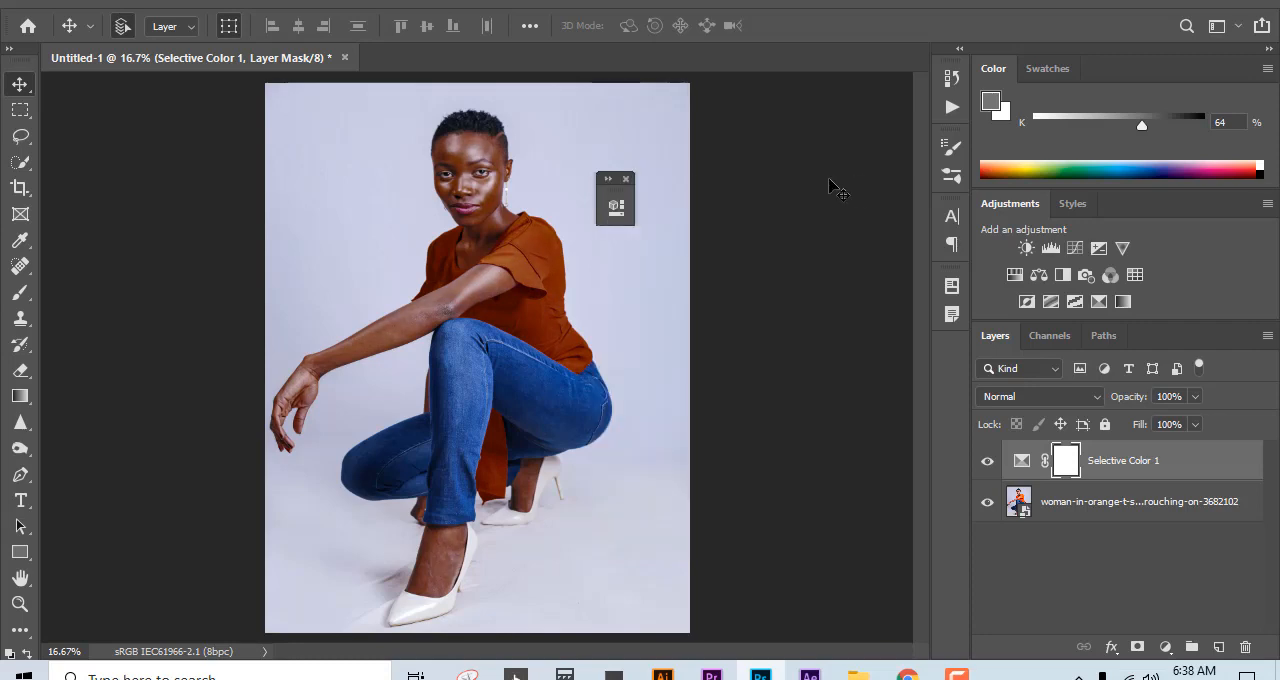
click(607, 181)
drag(780, 185, 945, 212)
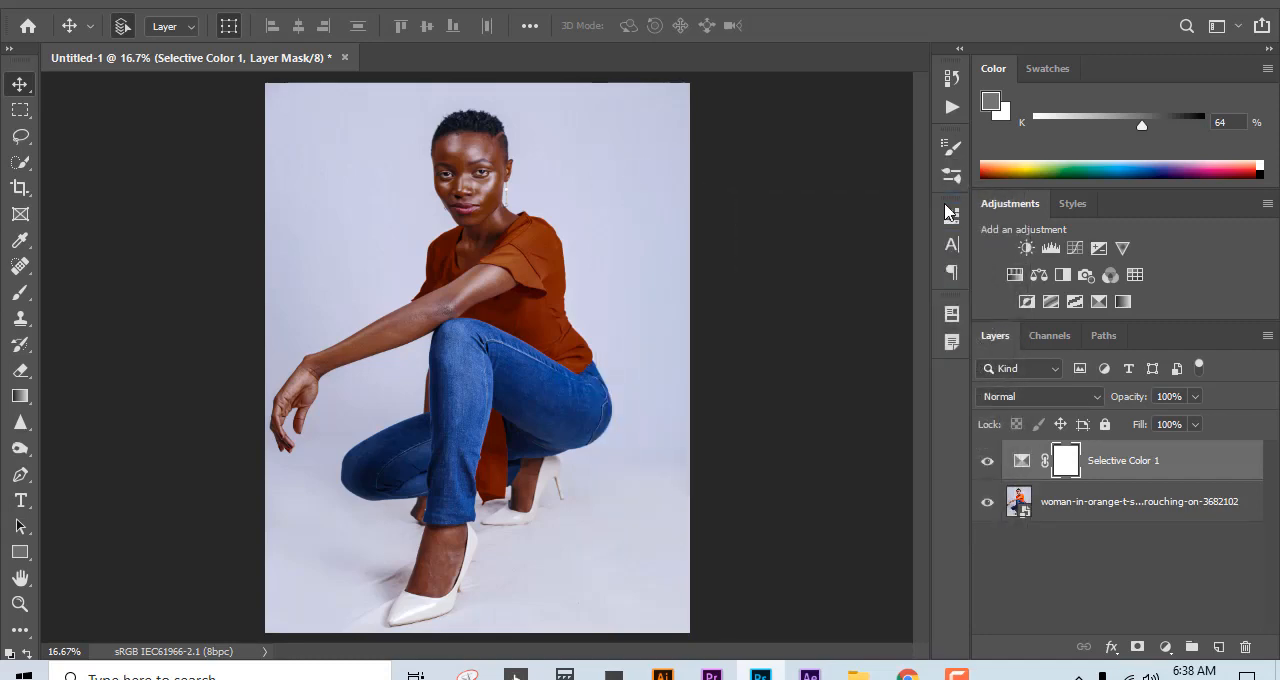
Step: Paint 64% gray over the woman's face on the Selective Color mask with a 150 px soft brush to restore her skin tone
click(479, 336)
click(500, 240)
click(510, 262)
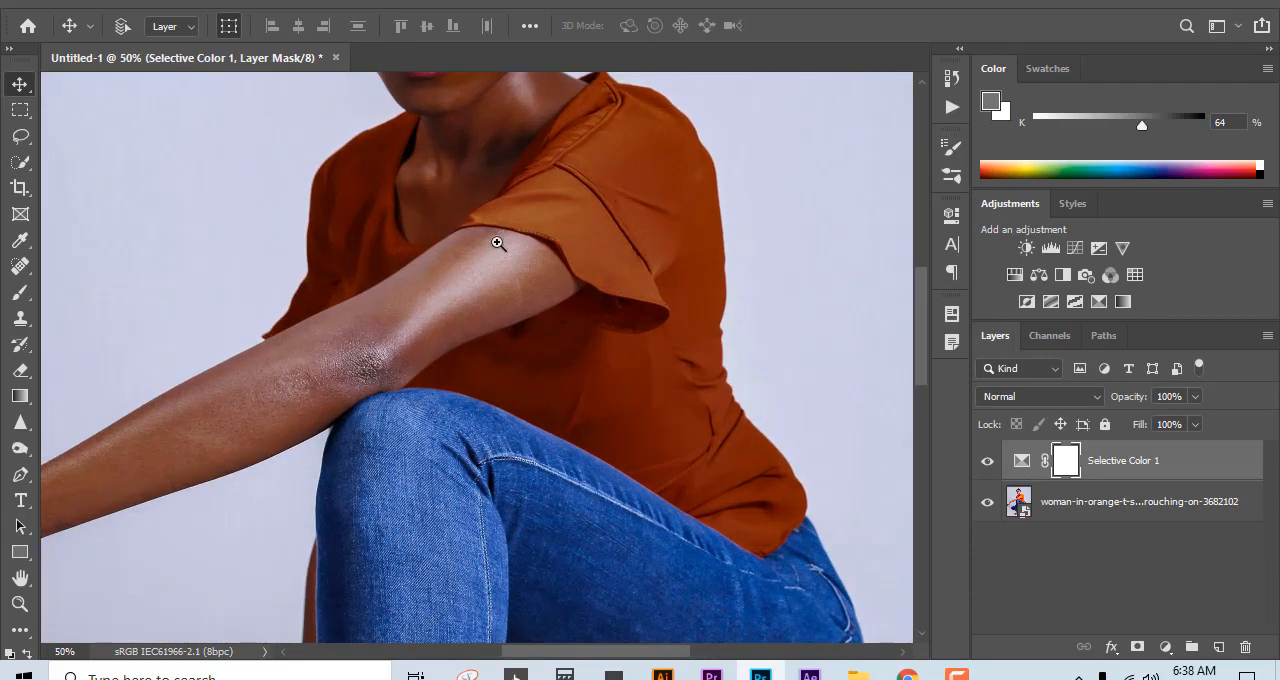
click(498, 243)
scroll(480, 390, up, 10)
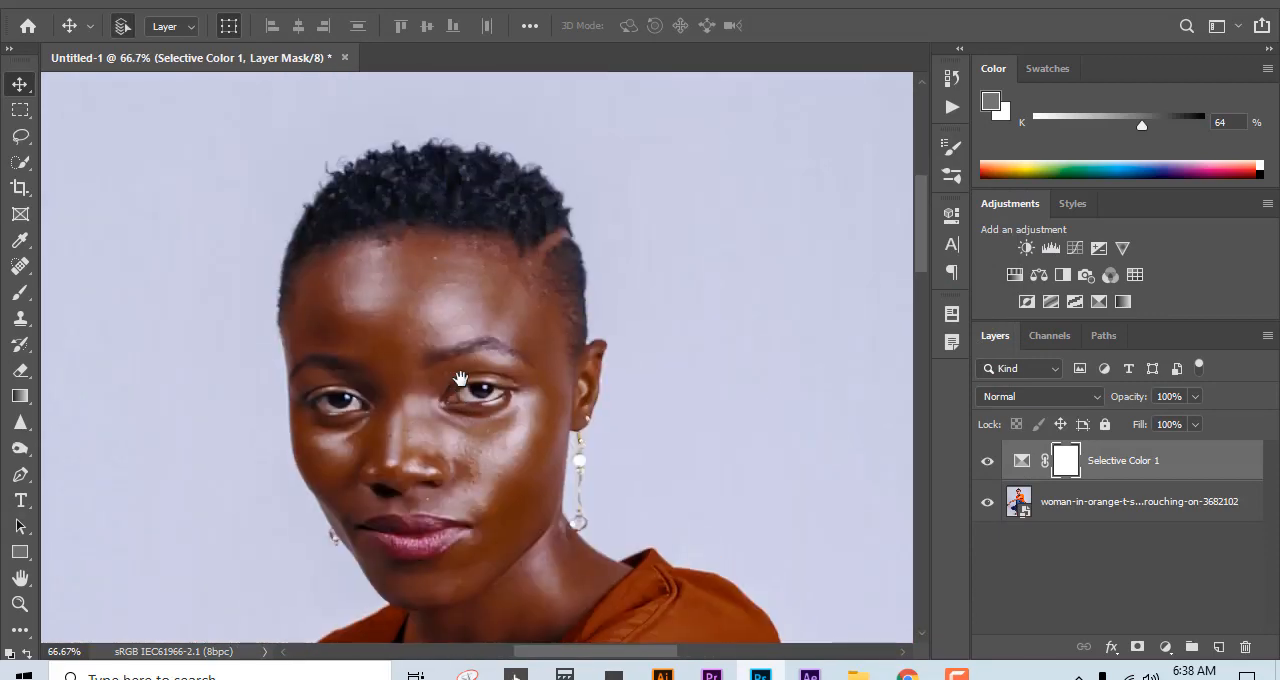
drag(523, 371, 549, 305)
key(b)
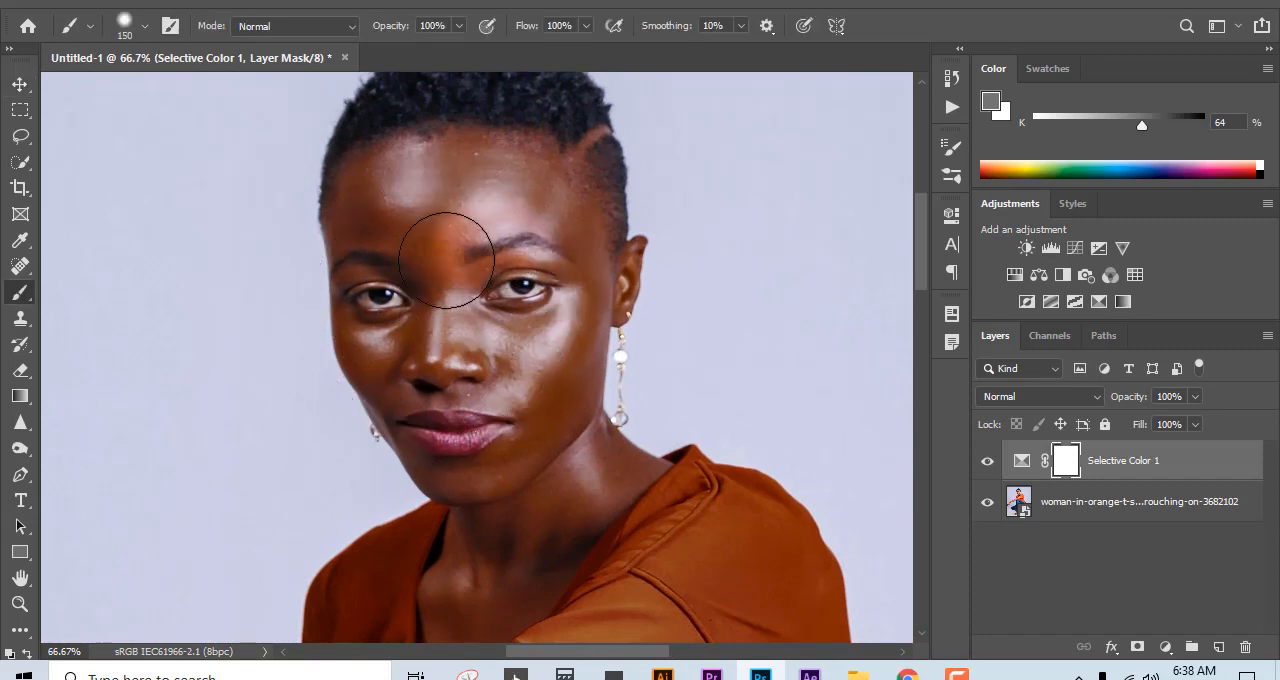
key(bracketleft)
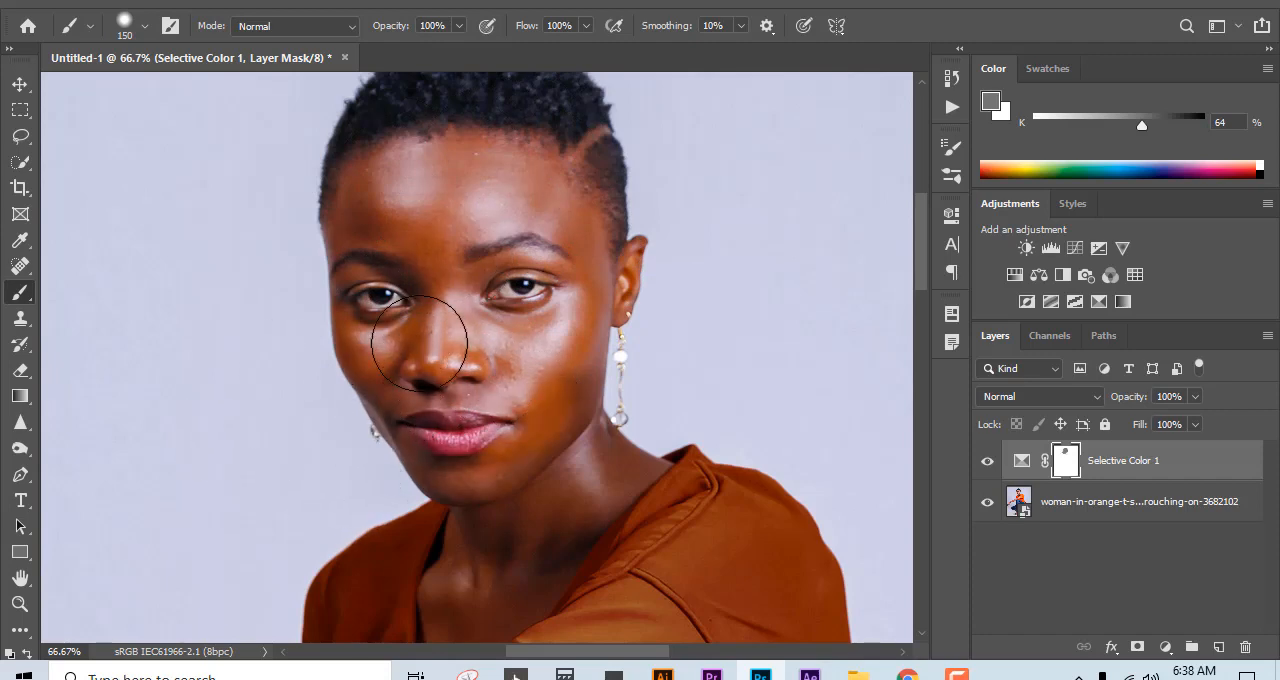
scroll(430, 340, up, 3)
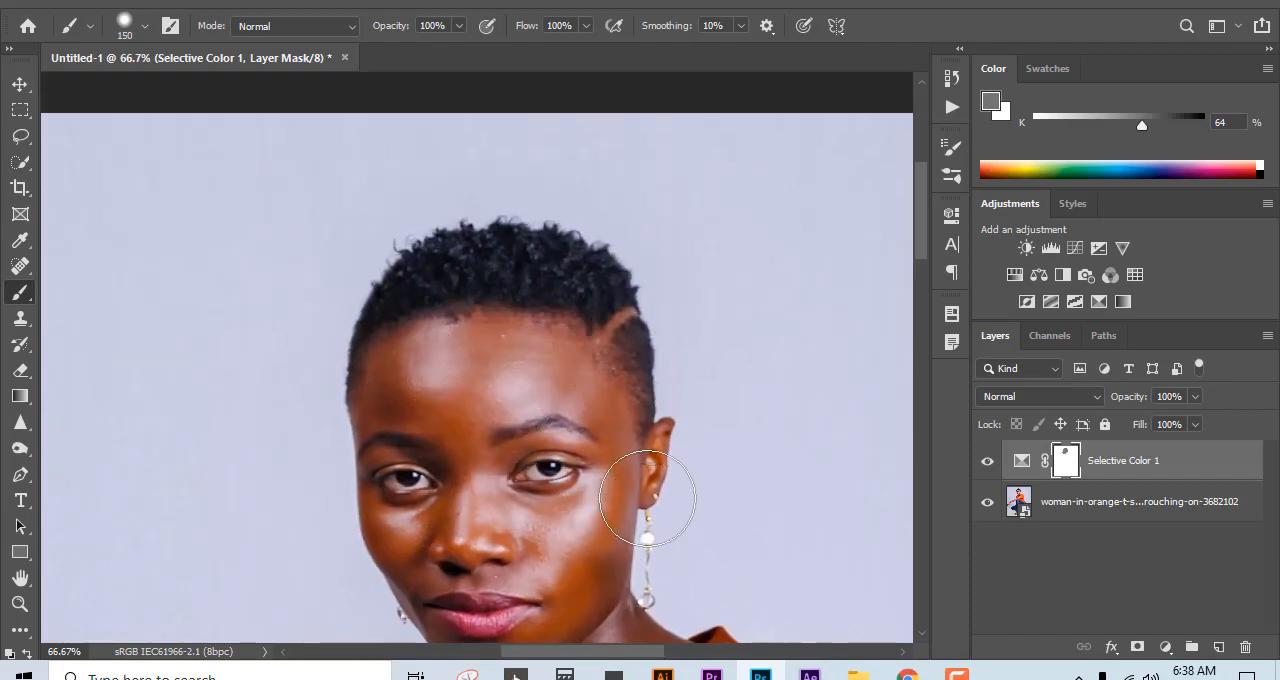
drag(560, 555, 535, 368)
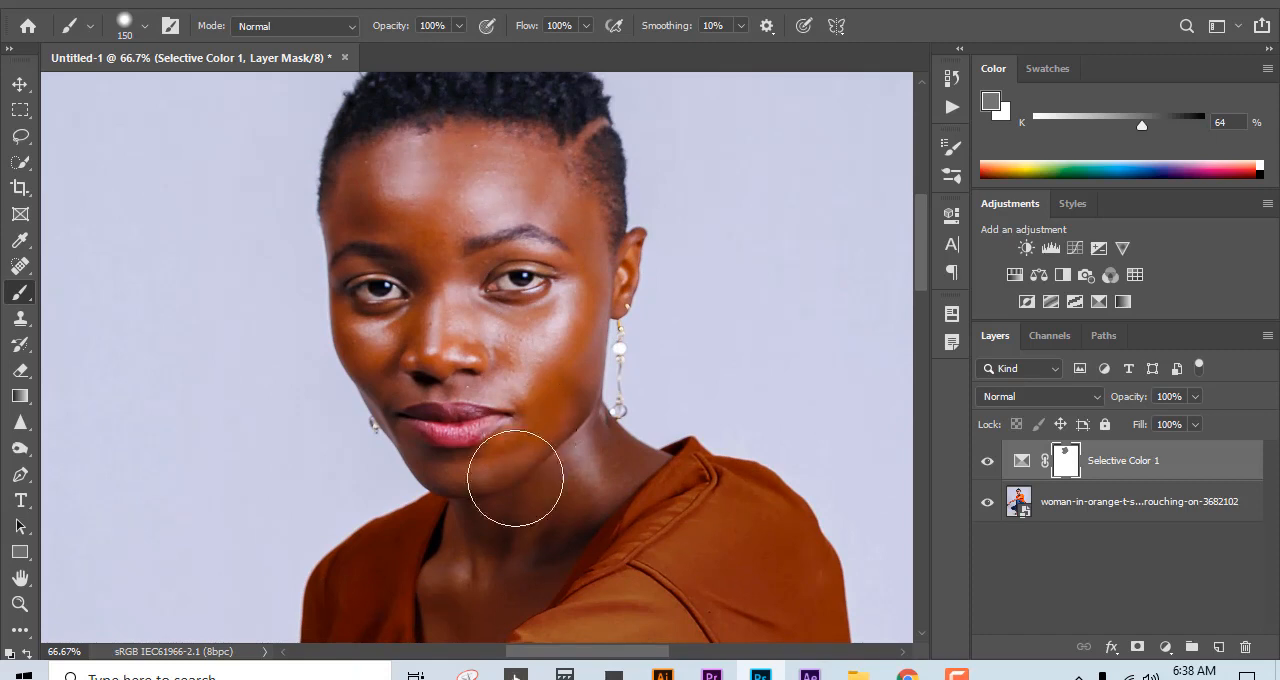
Step: Reduce the brush to 25 px and paint gray on the mask over the neck up to the shirt collar
drag(506, 425, 523, 217)
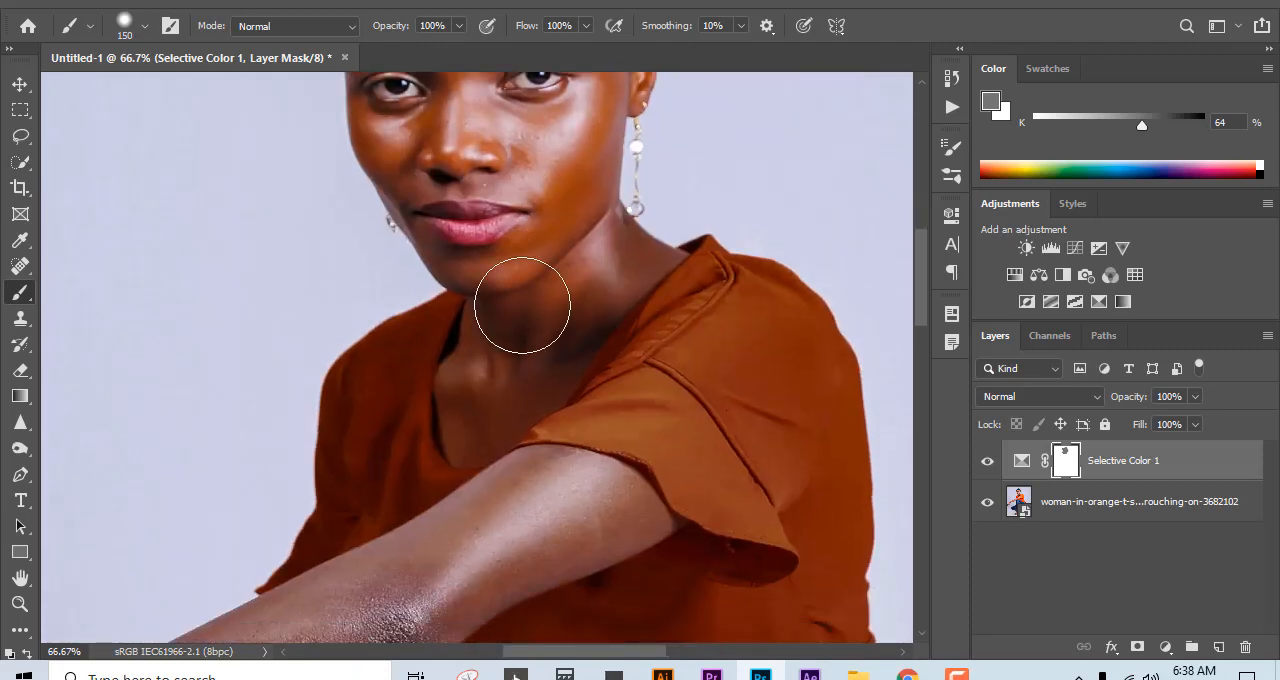
ctrl+click(575, 285)
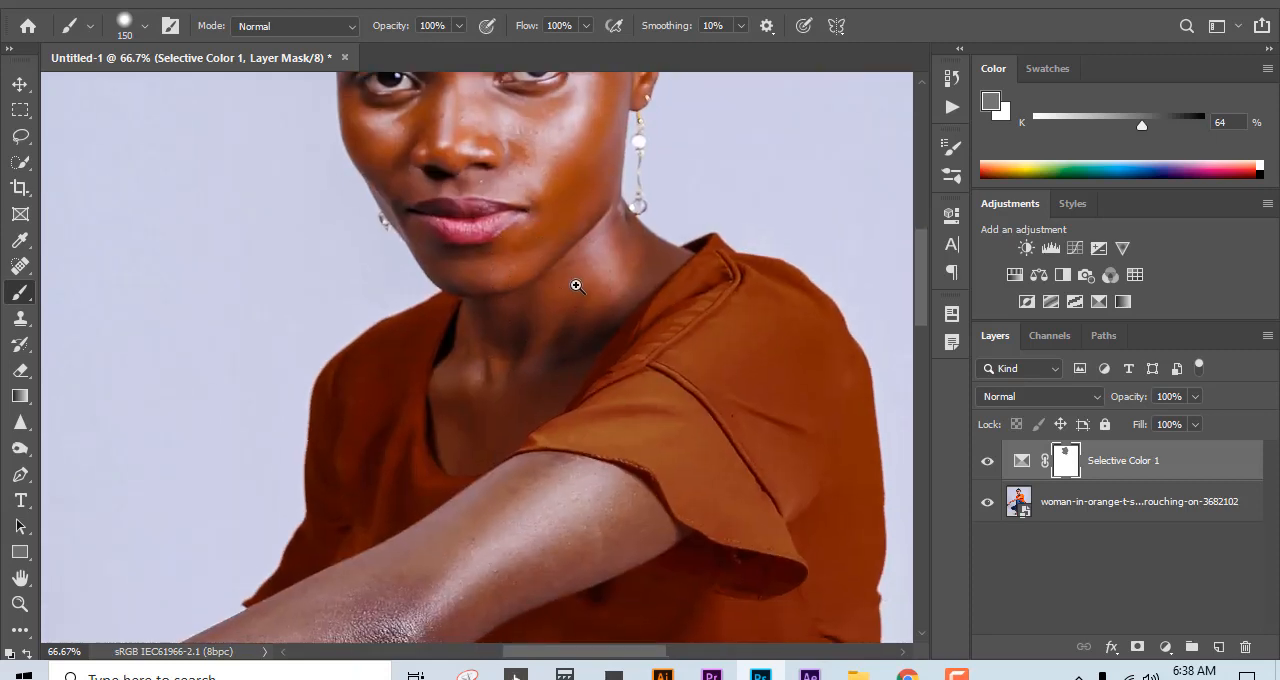
ctrl+click(576, 285)
drag(631, 275, 360, 375)
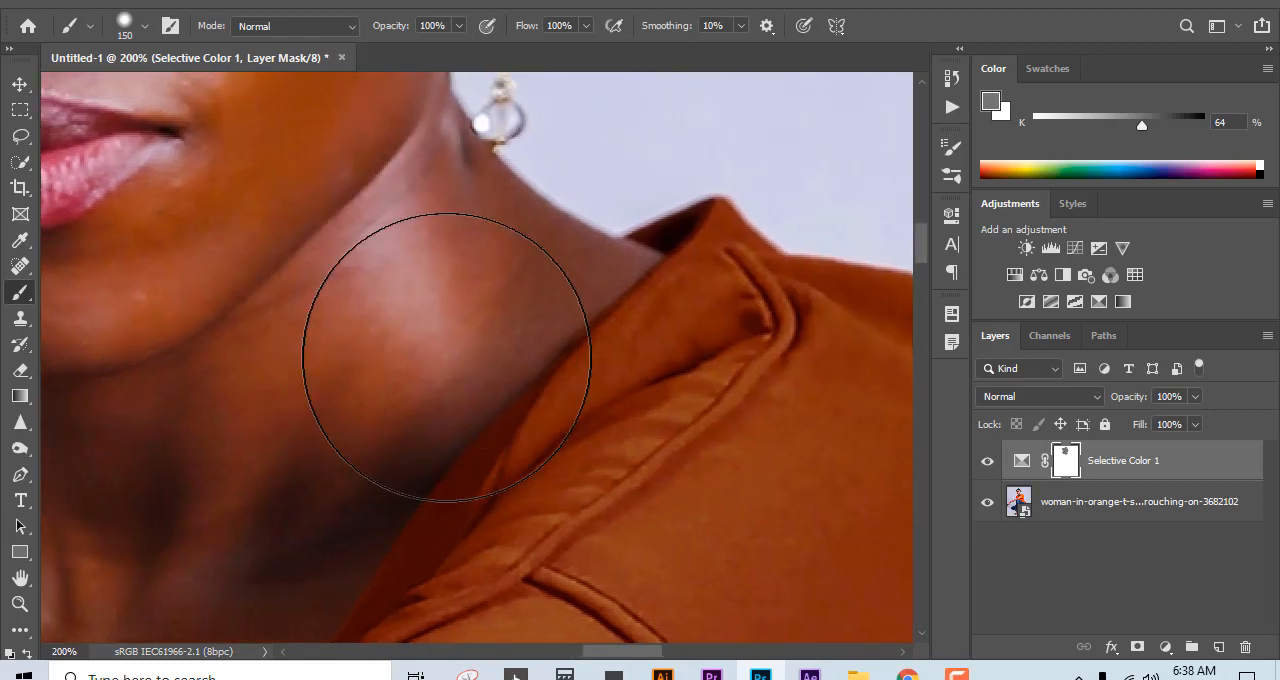
key(bracketleft)
key(bracketleft)
key(bracketleft)
key(bracketleft)
key(bracketleft)
key(bracketleft)
key(bracketleft)
key(bracketleft)
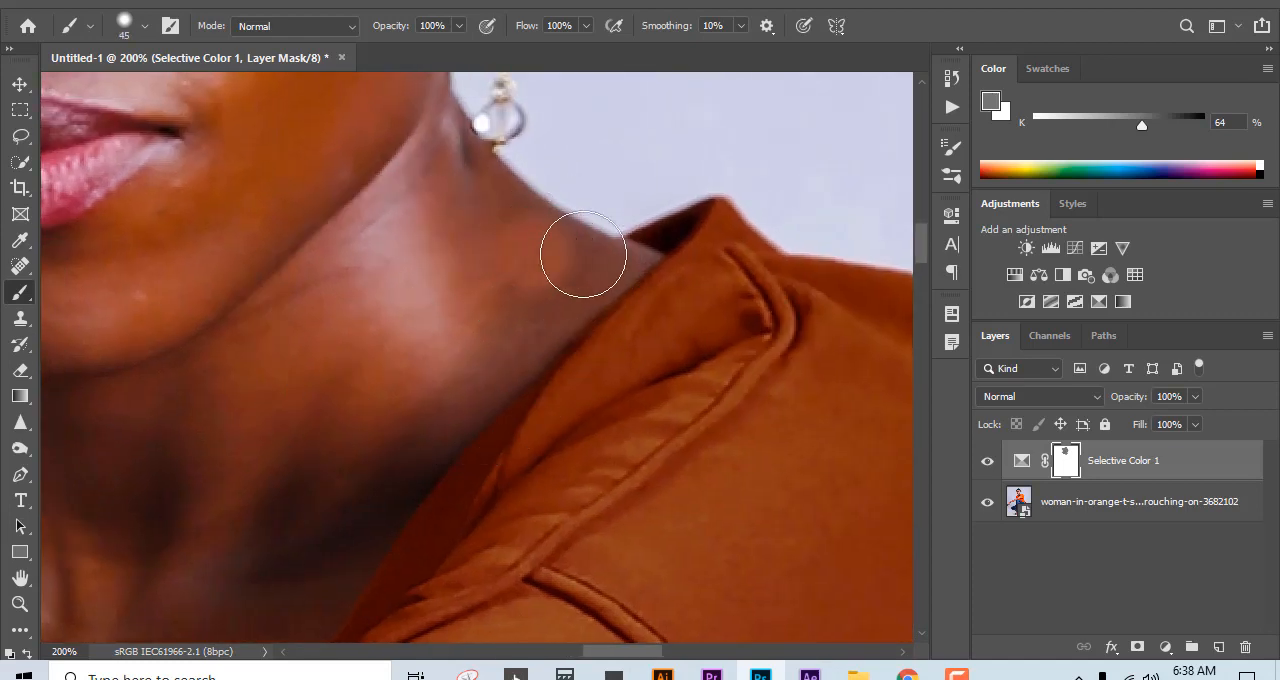
key(bracketleft)
key(bracketleft)
key(bracketleft)
key(bracketleft)
mouse_move(548, 230)
mouse_down()
mouse_move(606, 245)
mouse_move(596, 272)
mouse_move(510, 336)
mouse_move(630, 252)
mouse_up()
mouse_move(551, 310)
mouse_down()
mouse_move(507, 244)
mouse_move(476, 266)
mouse_up()
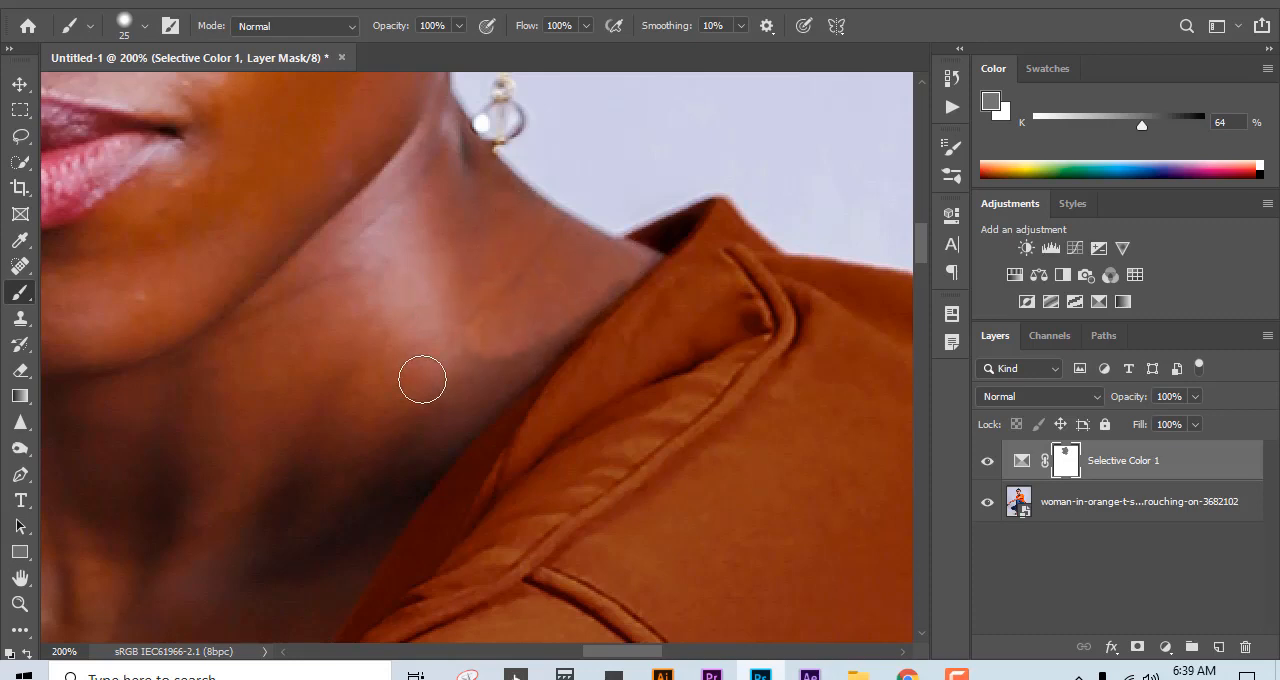
drag(621, 261, 397, 466)
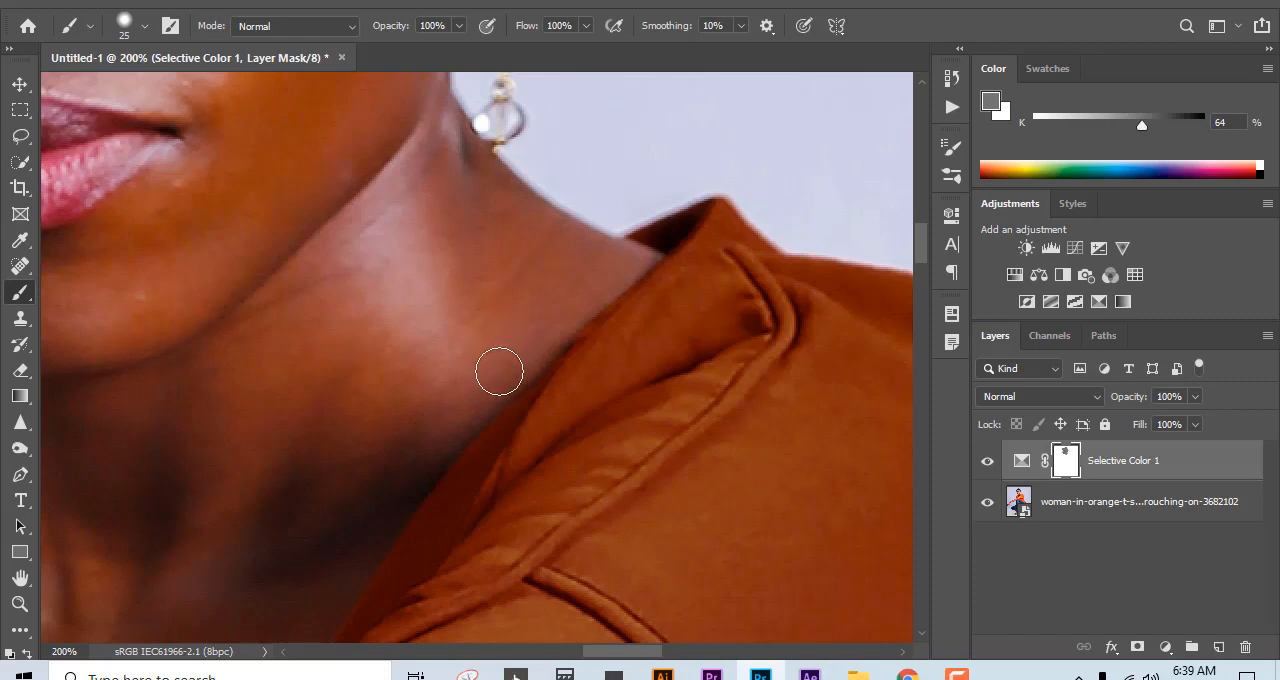
Step: Paint gray on the mask over the lower neck and chest inside the neckline, enlarging the brush to 40 px
mouse_move(366, 425)
mouse_down()
mouse_move(434, 346)
mouse_move(514, 189)
mouse_up()
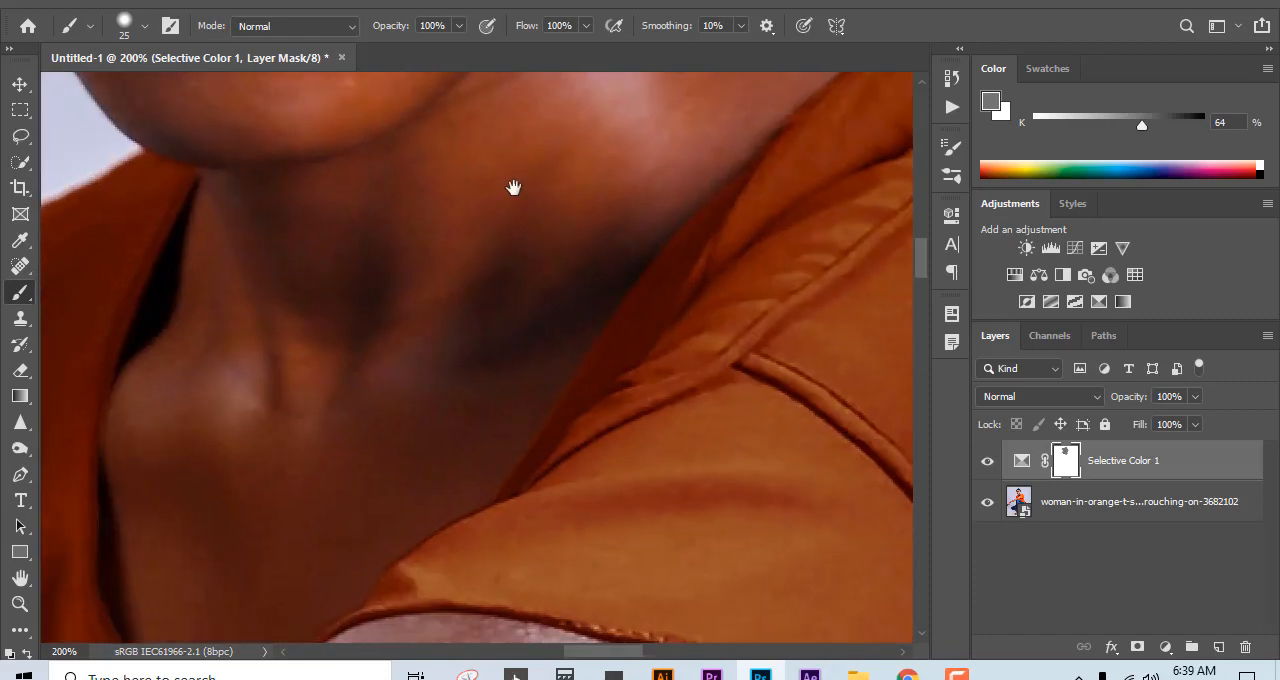
drag(238, 336, 227, 270)
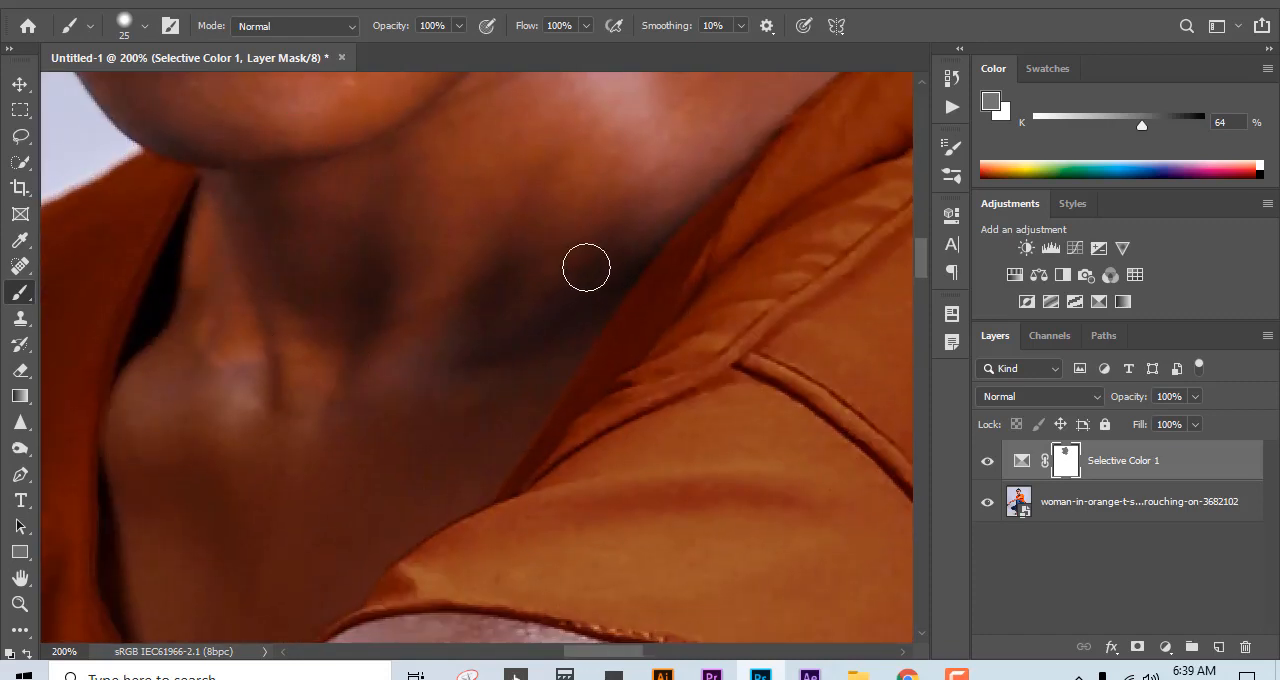
mouse_move(431, 497)
mouse_down()
mouse_move(349, 457)
mouse_move(262, 486)
mouse_move(377, 467)
mouse_up()
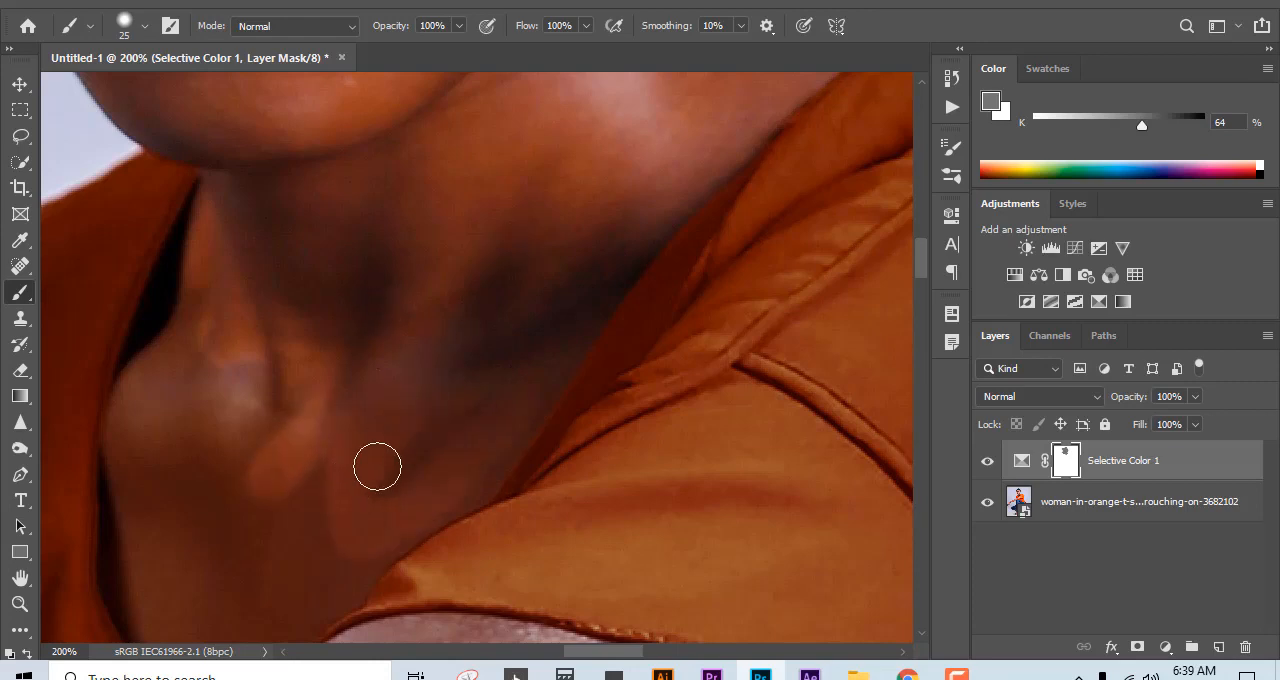
key(bracketright)
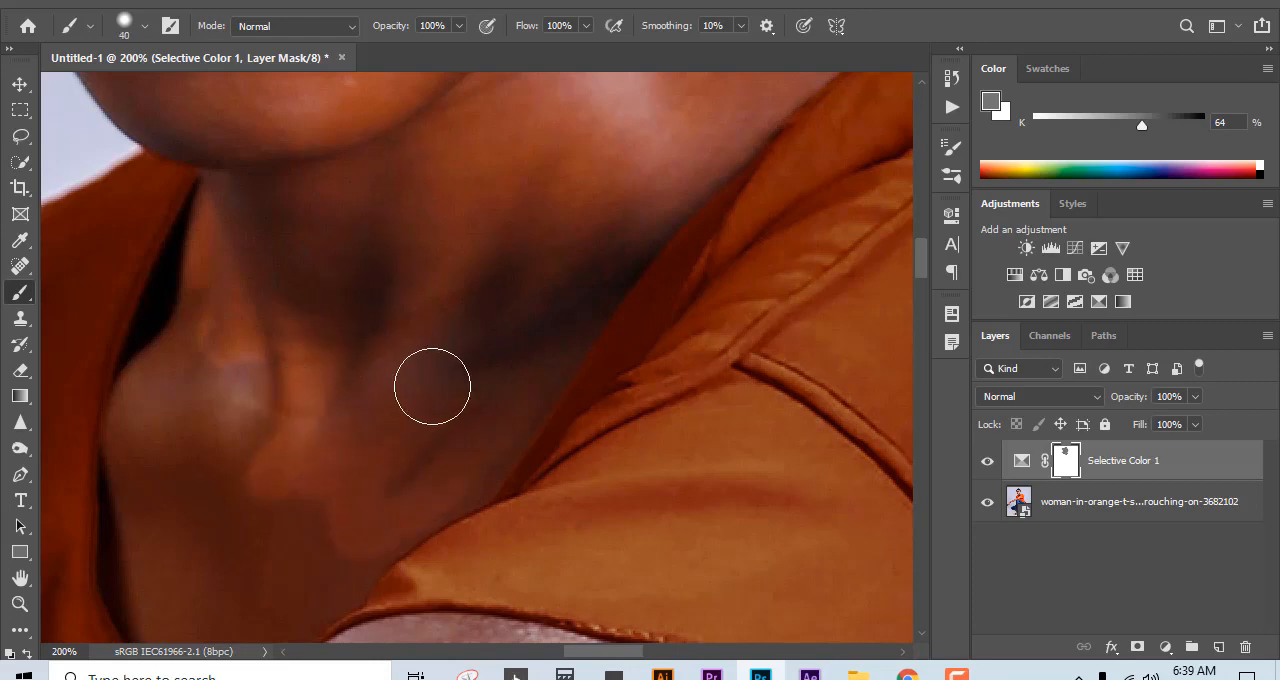
mouse_move(245, 440)
mouse_down()
mouse_move(183, 406)
mouse_move(186, 380)
mouse_move(149, 429)
mouse_move(148, 407)
mouse_move(160, 497)
mouse_move(269, 489)
mouse_move(491, 431)
mouse_move(435, 455)
mouse_up()
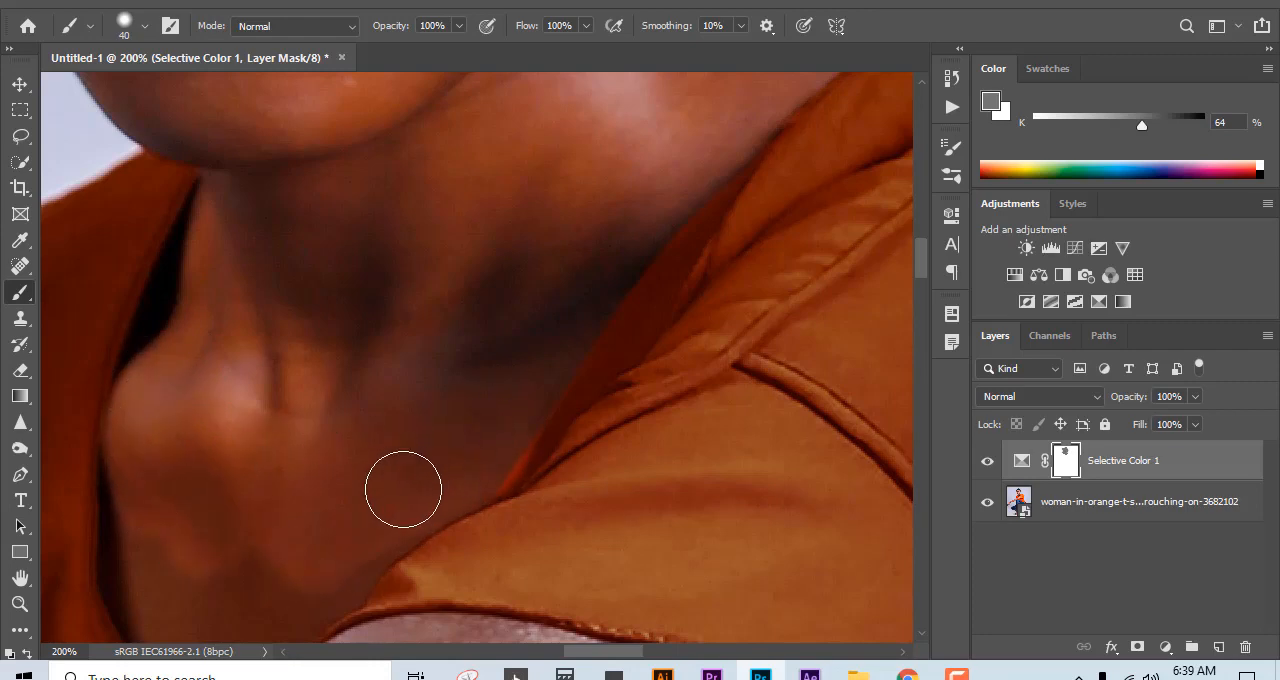
drag(261, 291, 474, 136)
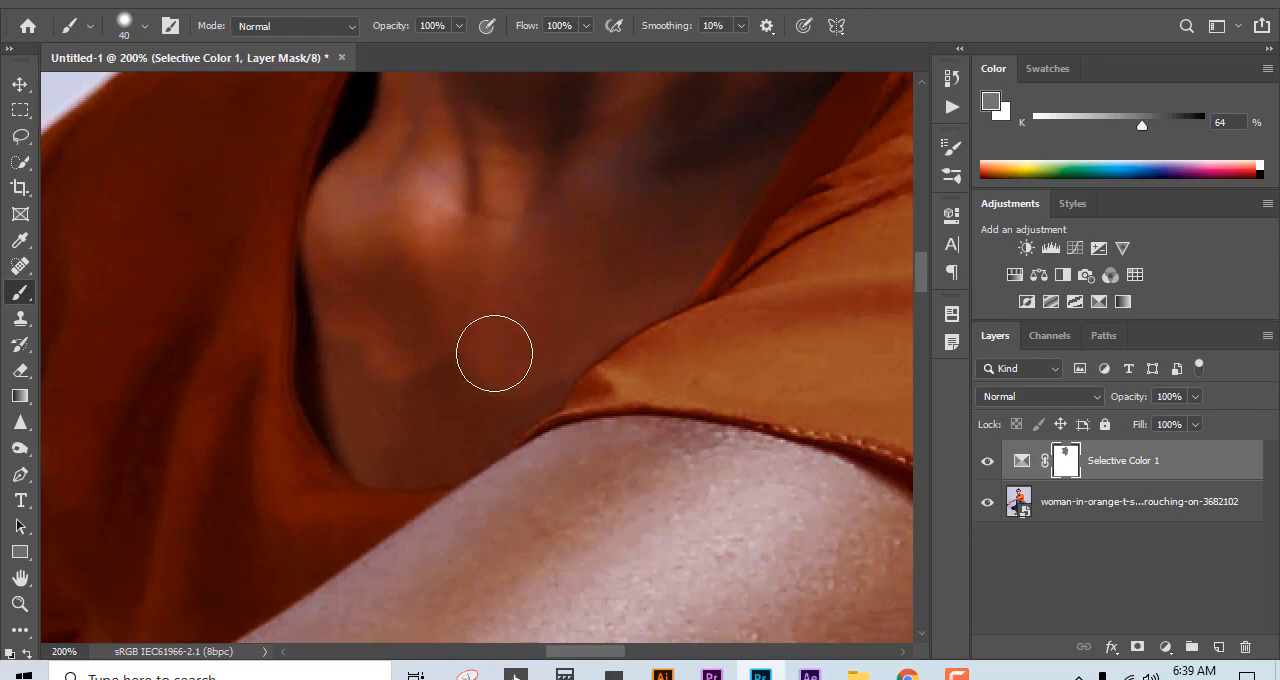
mouse_move(494, 353)
mouse_down()
mouse_move(447, 407)
mouse_move(374, 370)
mouse_move(361, 333)
mouse_move(377, 467)
mouse_move(346, 406)
mouse_move(353, 394)
mouse_move(456, 465)
mouse_move(510, 379)
mouse_move(446, 410)
mouse_move(355, 406)
mouse_move(324, 353)
mouse_move(572, 395)
mouse_move(581, 328)
mouse_move(351, 395)
mouse_up()
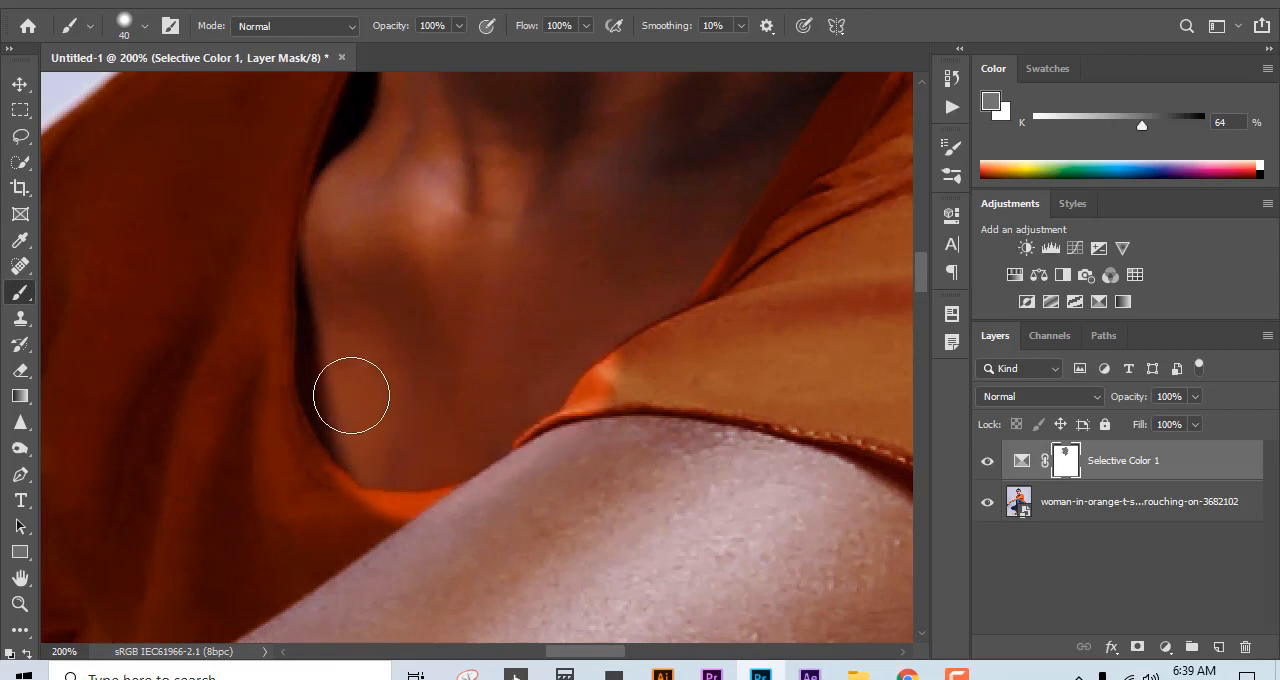
Step: Paint white on the mask along the neckline and sleeve edge to bring back the shirt's recolour, and switch back to gray
key(x)
mouse_move(640, 389)
mouse_down()
mouse_move(591, 430)
mouse_move(655, 366)
mouse_move(600, 398)
mouse_move(511, 508)
mouse_move(494, 492)
mouse_move(593, 441)
mouse_move(448, 516)
mouse_move(354, 515)
mouse_move(241, 482)
mouse_up()
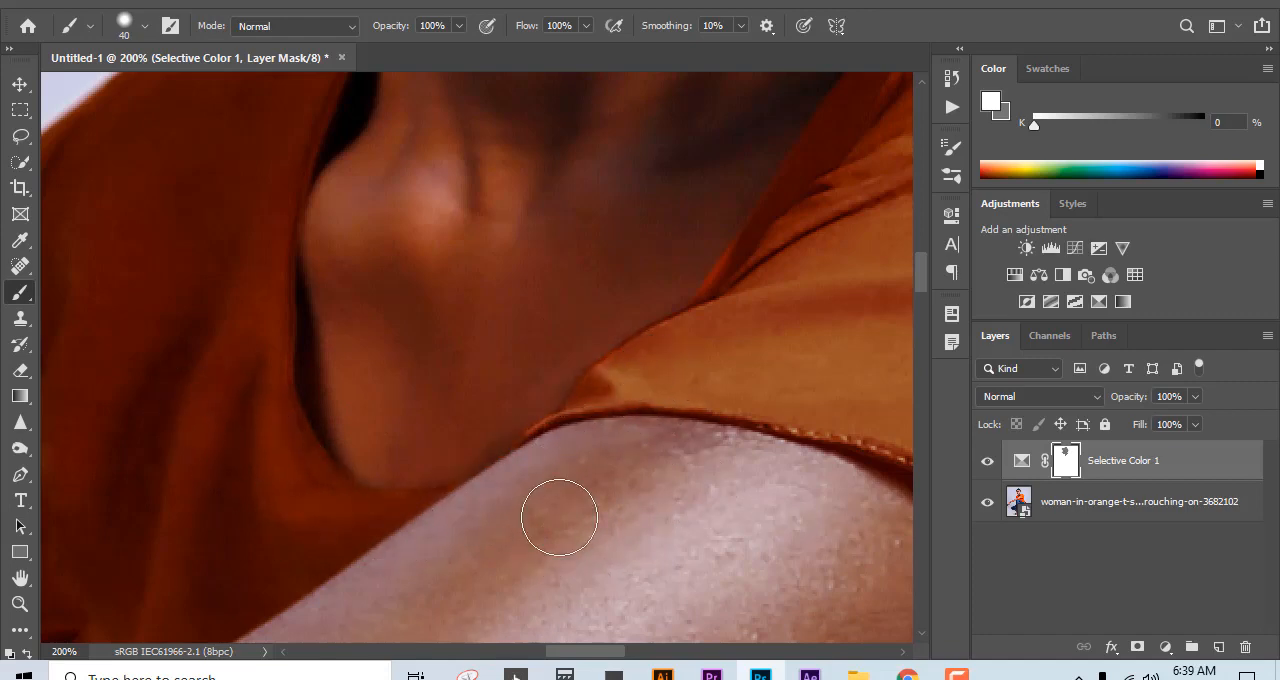
key(x)
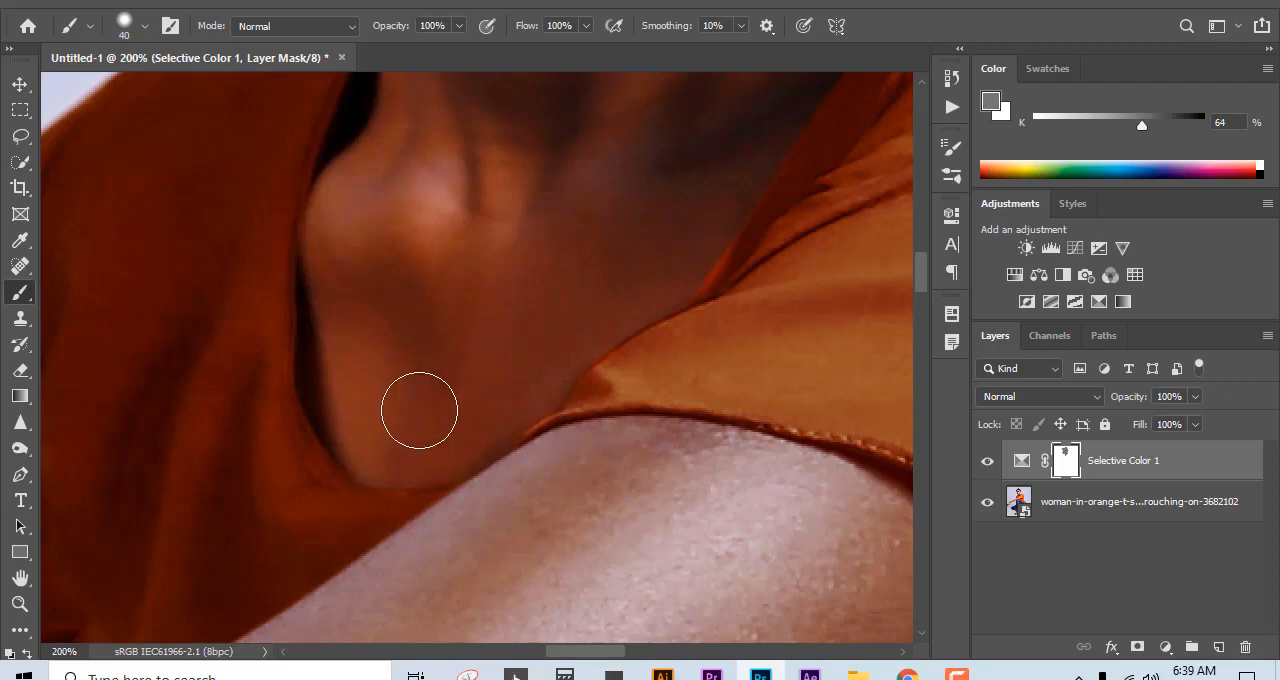
Step: Paint gray on the mask over the upper arm and elbow with a 70 px brush
drag(606, 537, 437, 267)
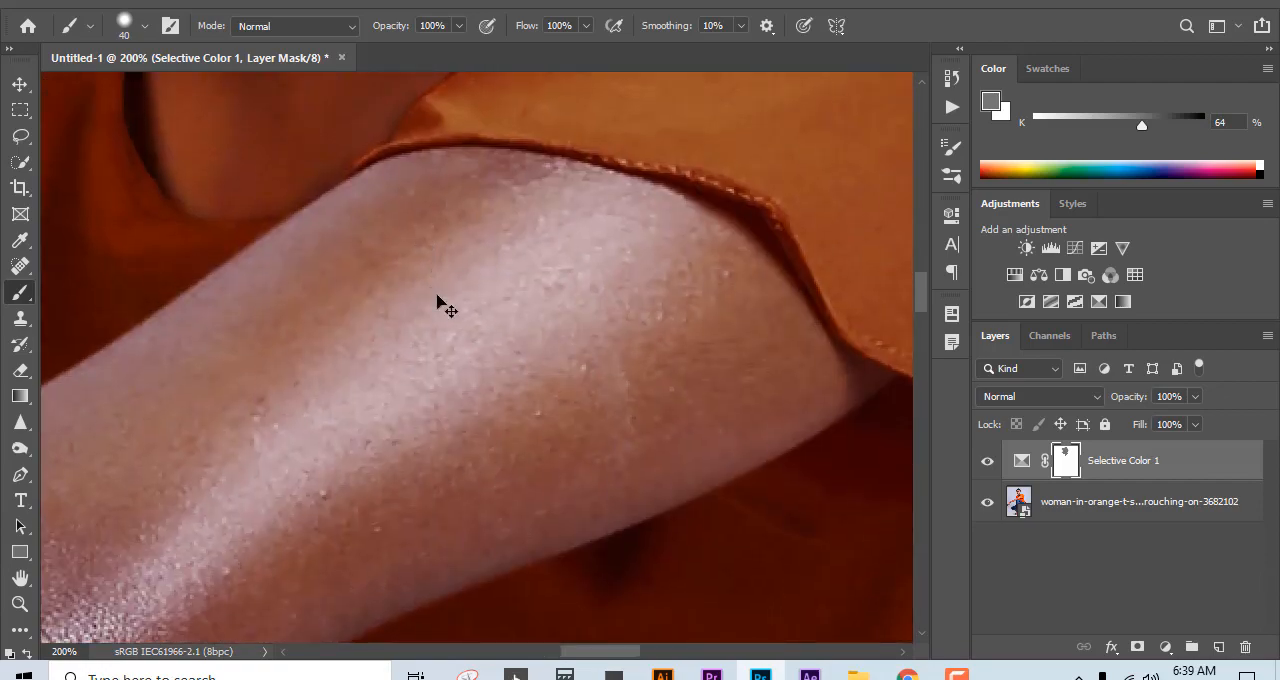
key(ctrl+minus)
key(ctrl+minus)
key(ctrl+minus)
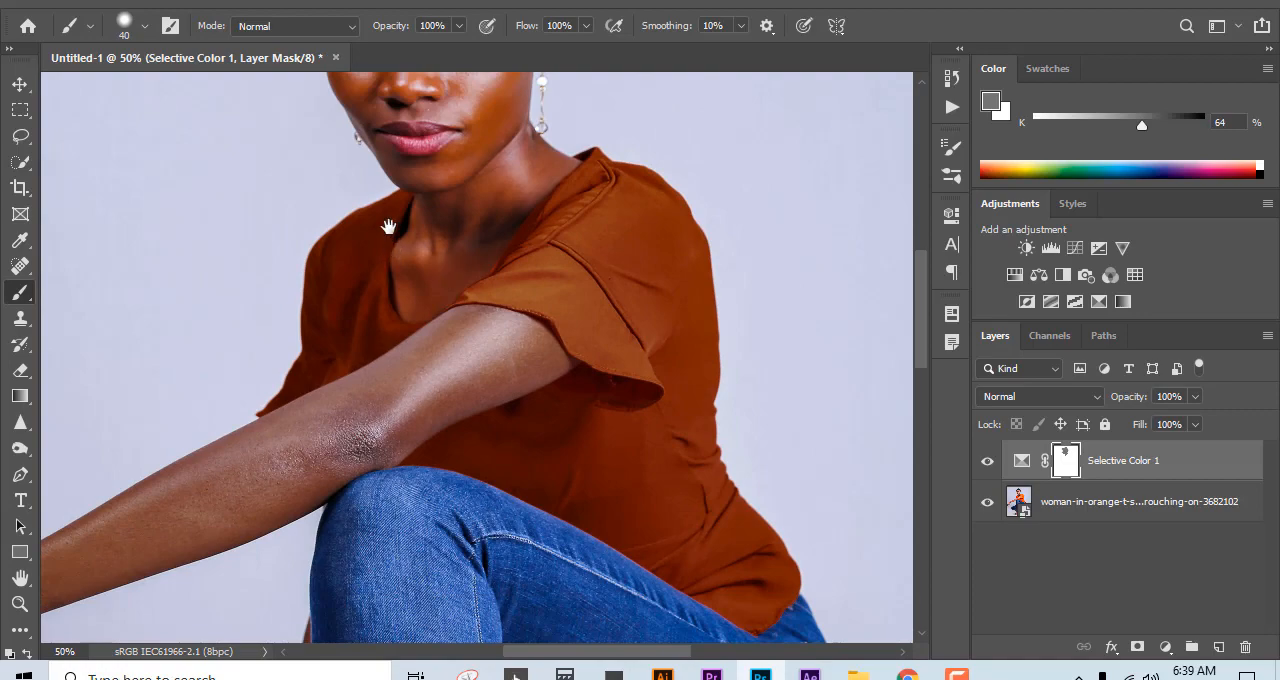
drag(388, 226, 440, 357)
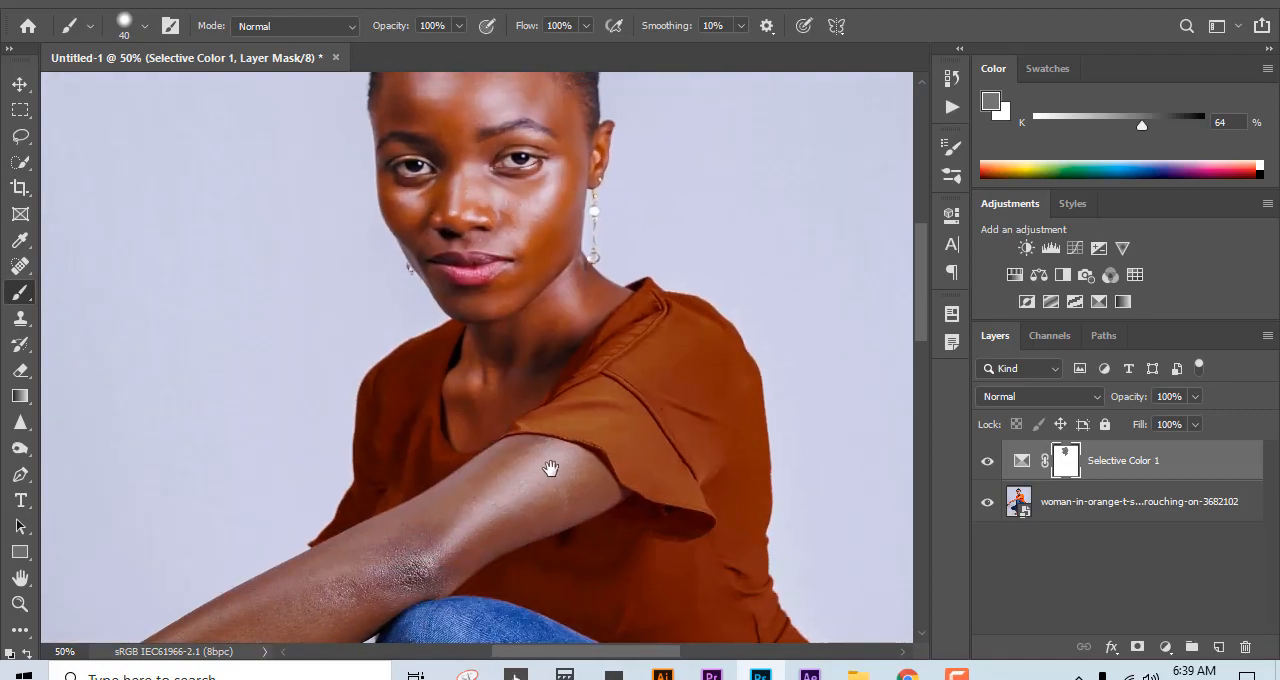
drag(550, 468, 640, 398)
mouse_move(583, 439)
mouse_down()
mouse_move(400, 531)
mouse_move(451, 506)
mouse_up()
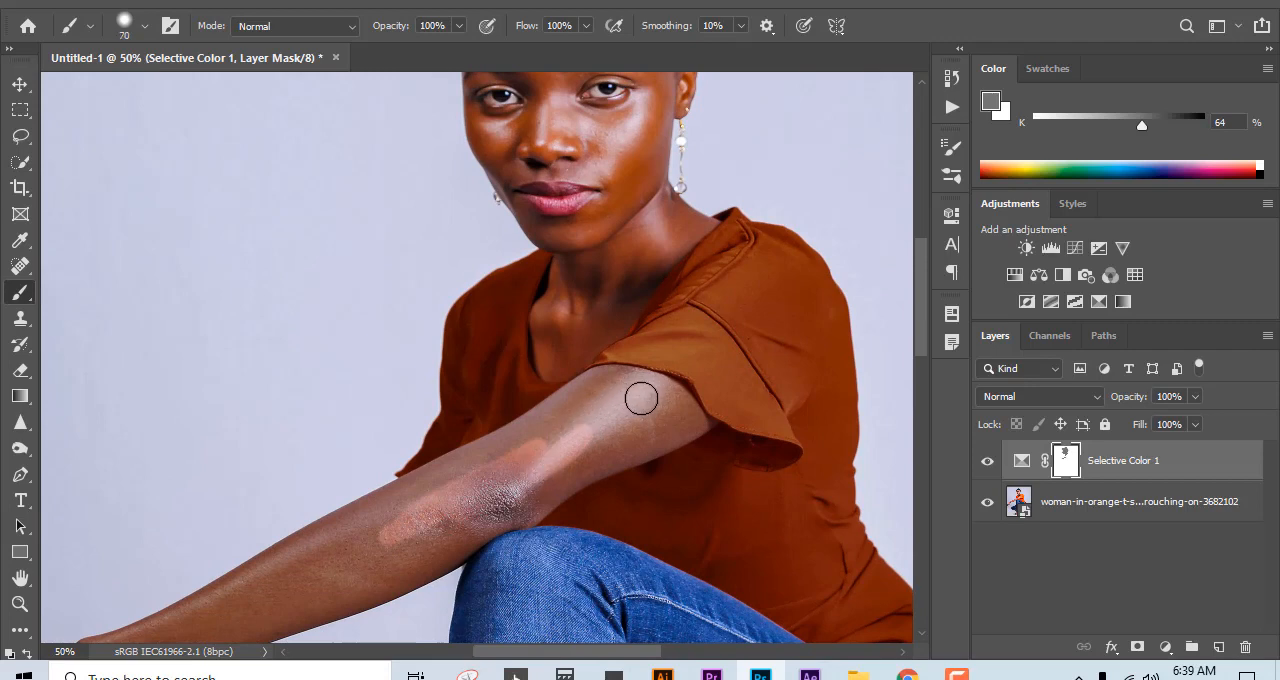
mouse_move(641, 398)
mouse_down()
mouse_move(601, 382)
mouse_move(667, 405)
mouse_move(592, 388)
mouse_move(510, 446)
mouse_move(641, 402)
mouse_move(589, 438)
mouse_move(642, 434)
mouse_move(667, 398)
mouse_move(642, 390)
mouse_move(693, 430)
mouse_move(419, 537)
mouse_move(535, 484)
mouse_move(504, 513)
mouse_move(541, 485)
mouse_move(505, 513)
mouse_move(434, 528)
mouse_move(469, 478)
mouse_move(520, 447)
mouse_move(450, 478)
mouse_up()
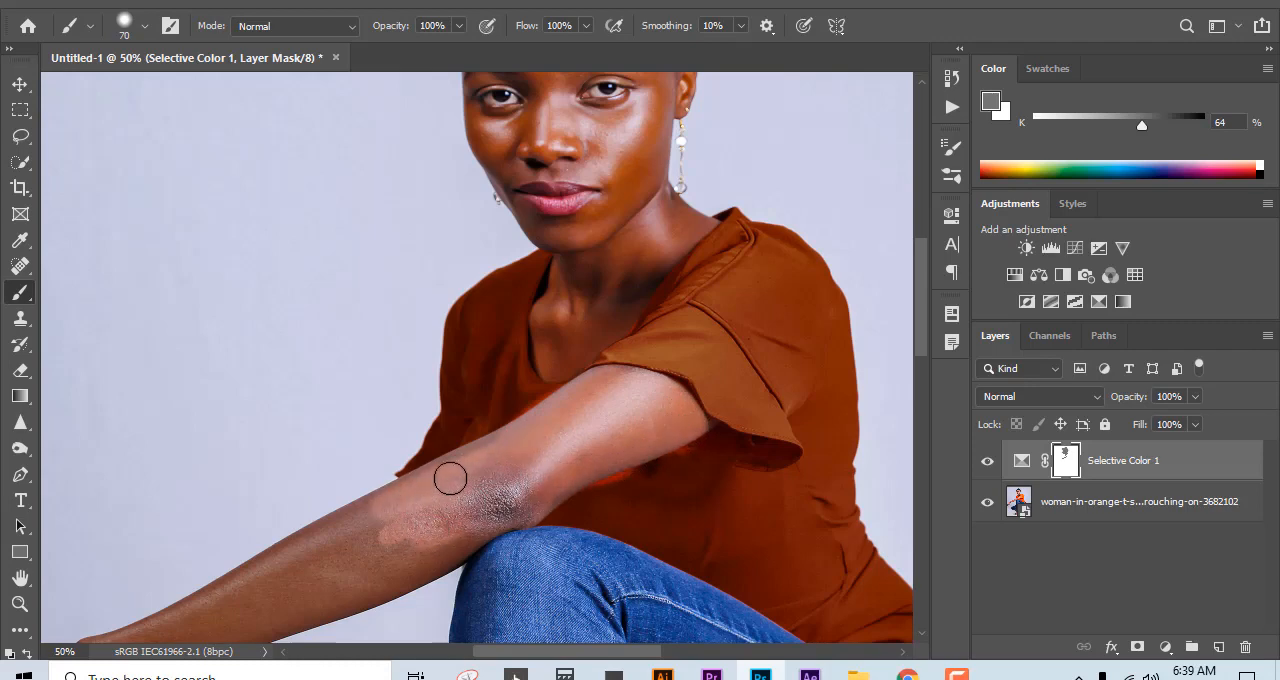
Step: Paint gray on the mask over the forearm, wrist and hand to restore their skin tone
drag(369, 534, 423, 541)
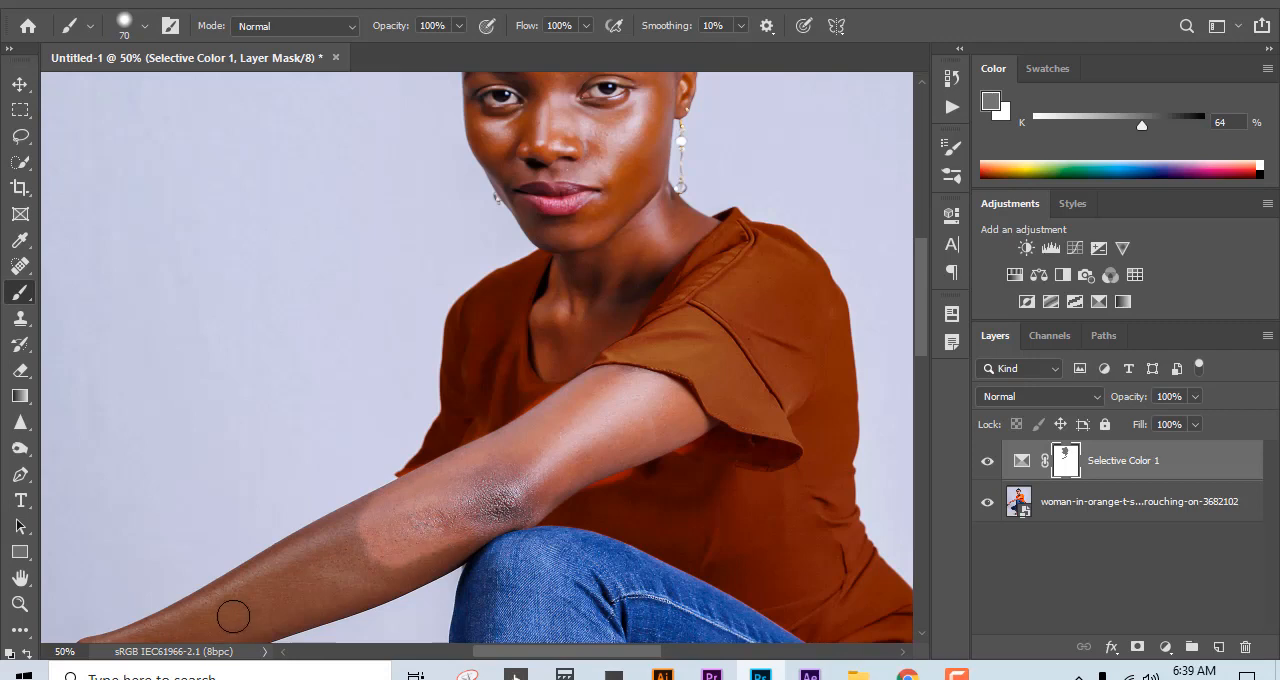
mouse_move(233, 616)
mouse_down()
mouse_move(344, 547)
mouse_move(330, 533)
mouse_move(298, 549)
mouse_move(338, 539)
mouse_move(344, 596)
mouse_move(386, 598)
mouse_up()
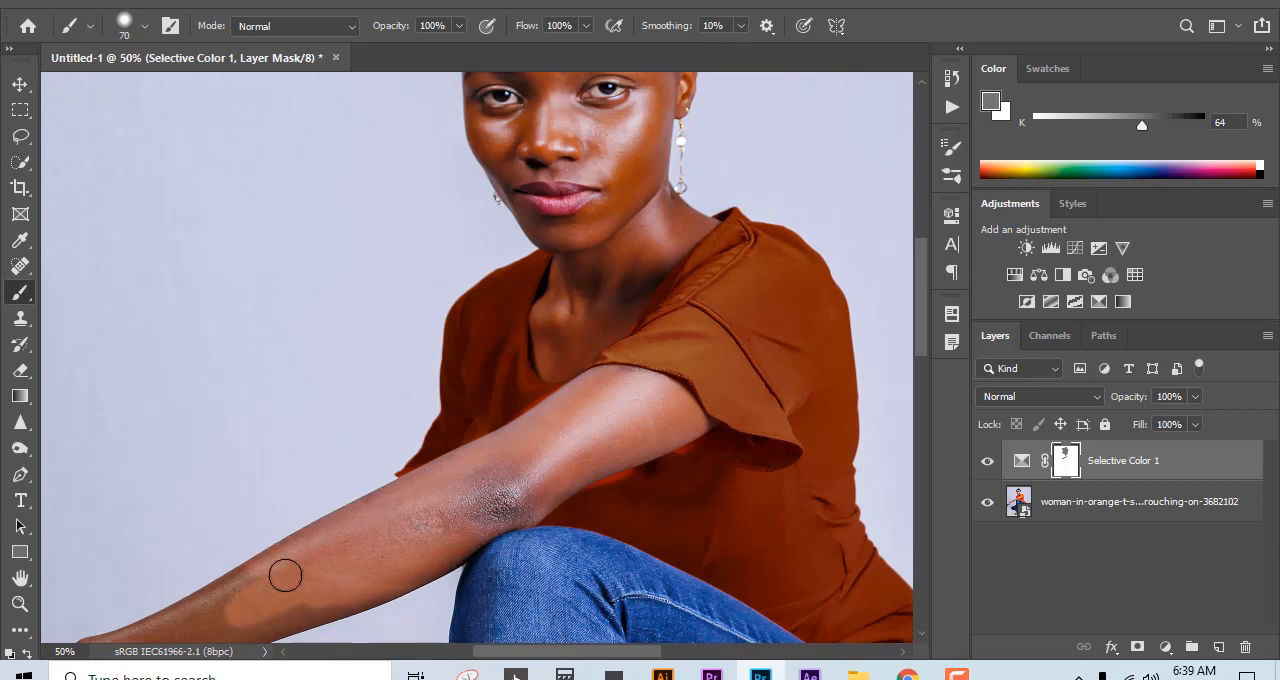
drag(358, 532, 587, 401)
mouse_move(363, 529)
mouse_down()
mouse_move(456, 409)
mouse_move(436, 499)
mouse_move(335, 546)
mouse_move(393, 514)
mouse_move(292, 549)
mouse_move(438, 543)
mouse_up()
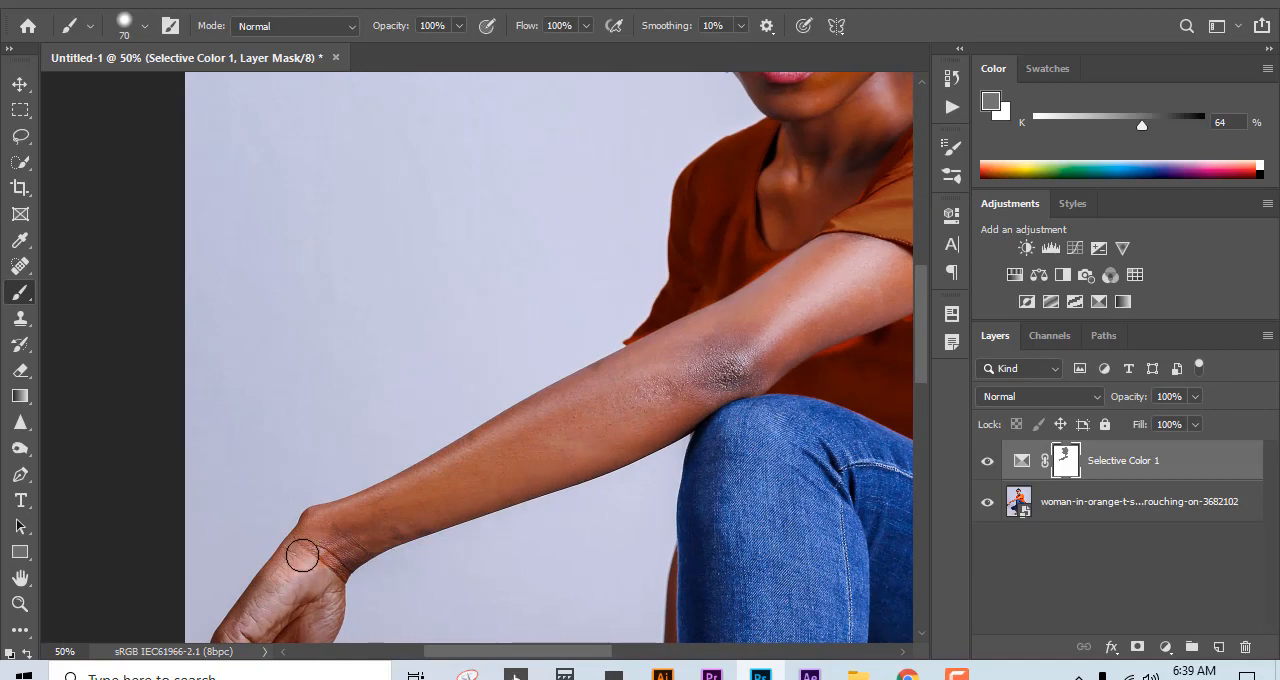
drag(302, 555, 491, 331)
Step: Fit the image in the window and toggle the Selective Color layer's visibility to compare before and after, leaving it shown
key(ctrl+0)
click(987, 461)
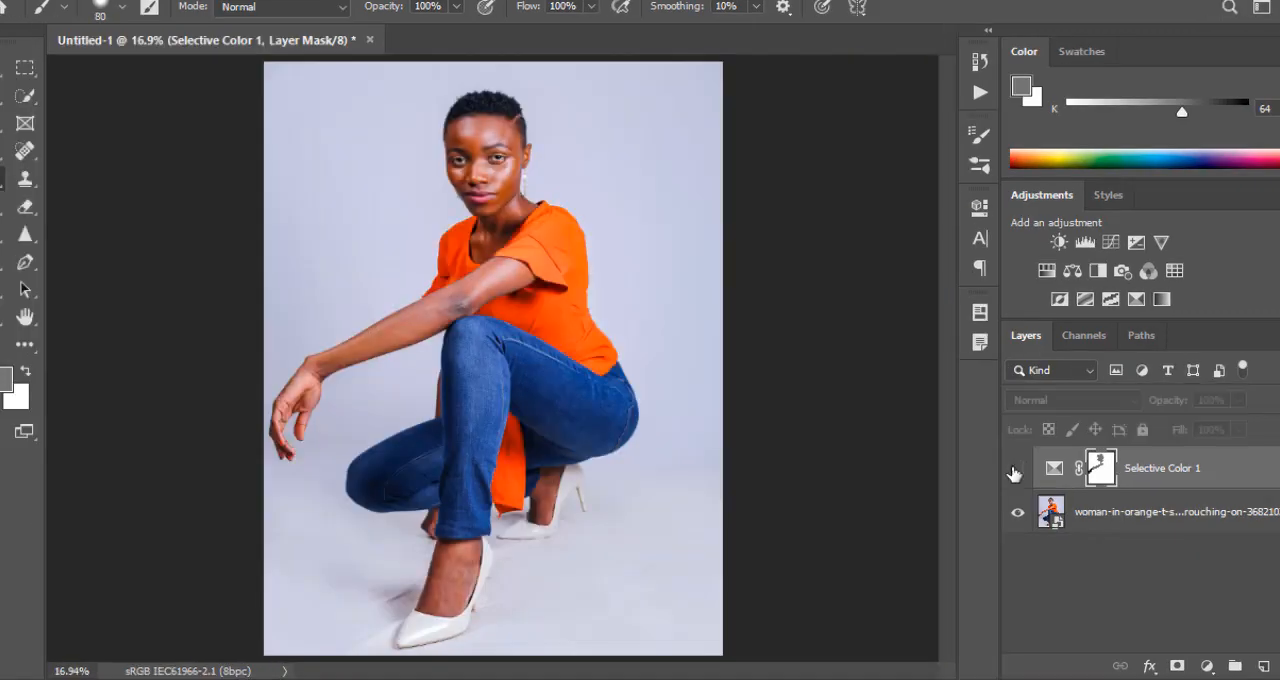
click(1015, 471)
click(1015, 471)
click(1015, 471)
click(1015, 471)
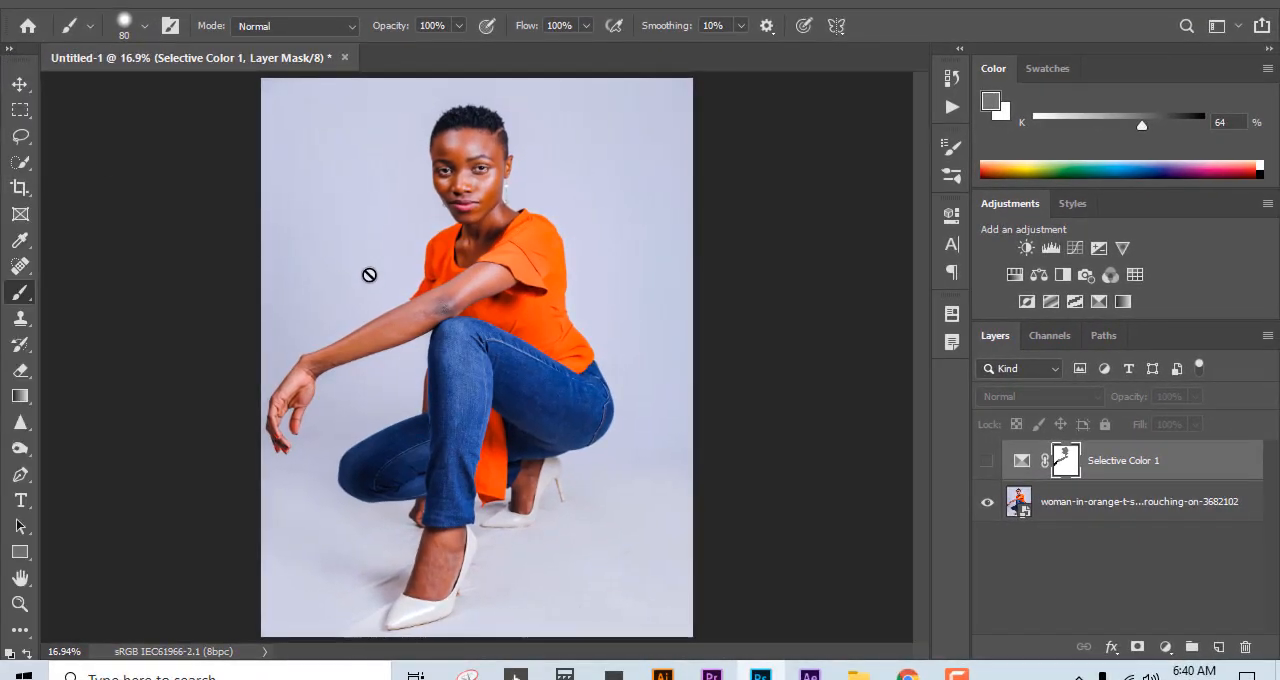
click(988, 463)
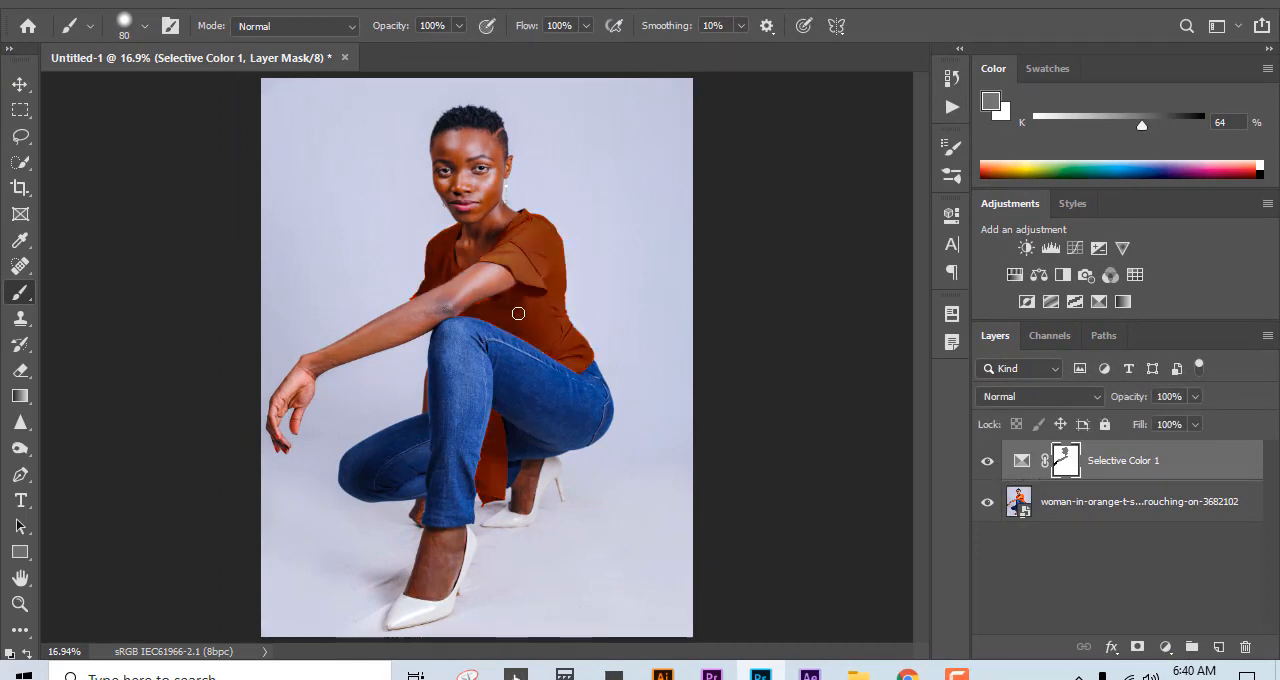
Step: Touch up the Selective Color mask over the hand and fingers with the 80 px brush, keeping gray as the foreground
ctrl+click(316, 437)
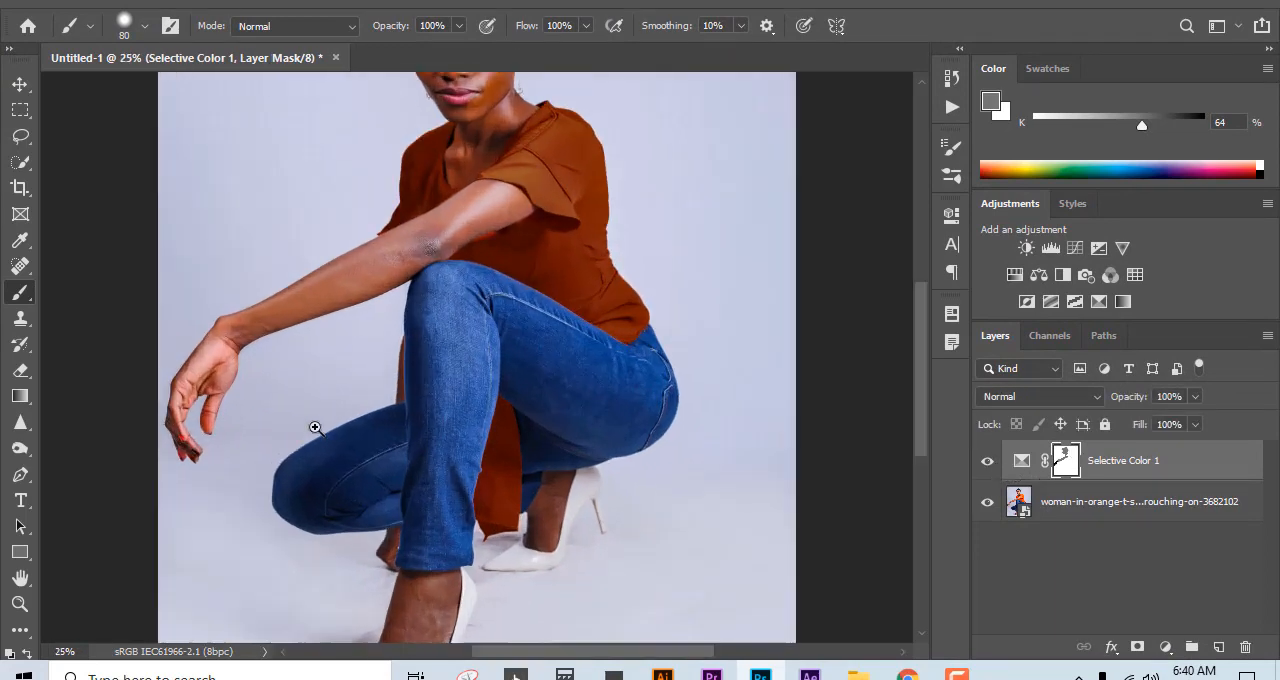
ctrl+click(314, 429)
drag(274, 414, 461, 332)
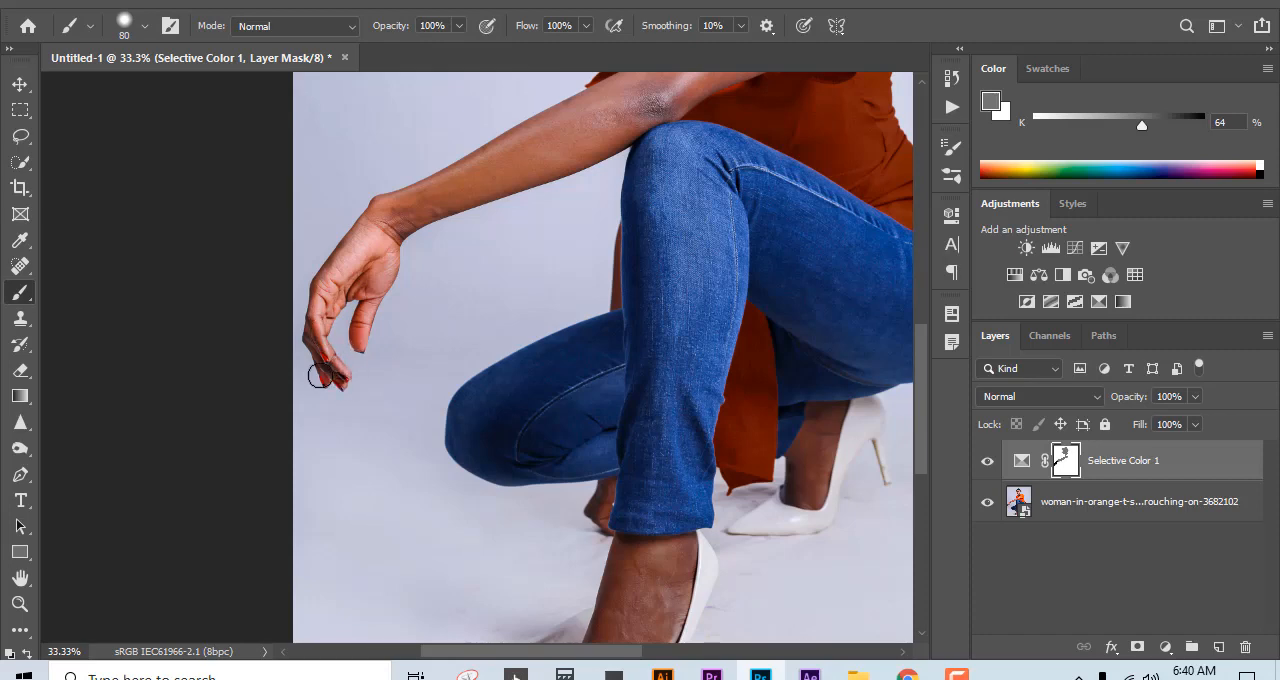
key(x)
mouse_move(316, 346)
mouse_down()
mouse_move(336, 392)
mouse_move(319, 317)
mouse_move(330, 288)
mouse_up()
key(x)
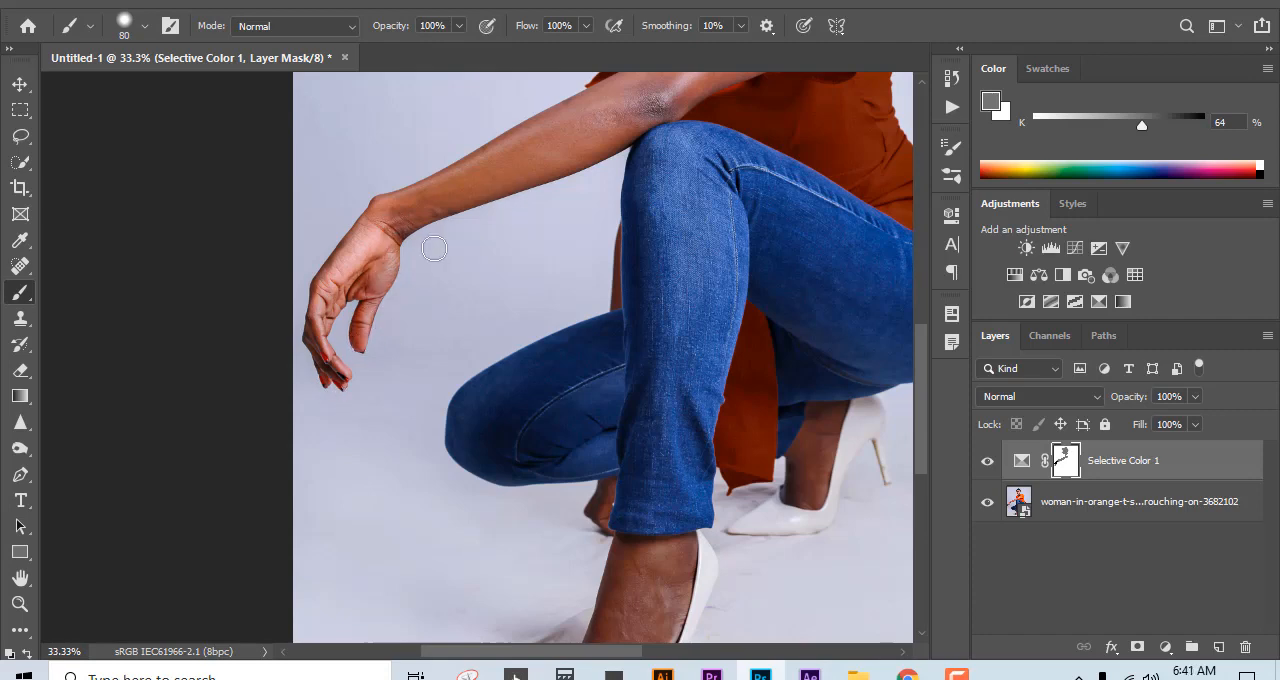
drag(360, 275, 382, 236)
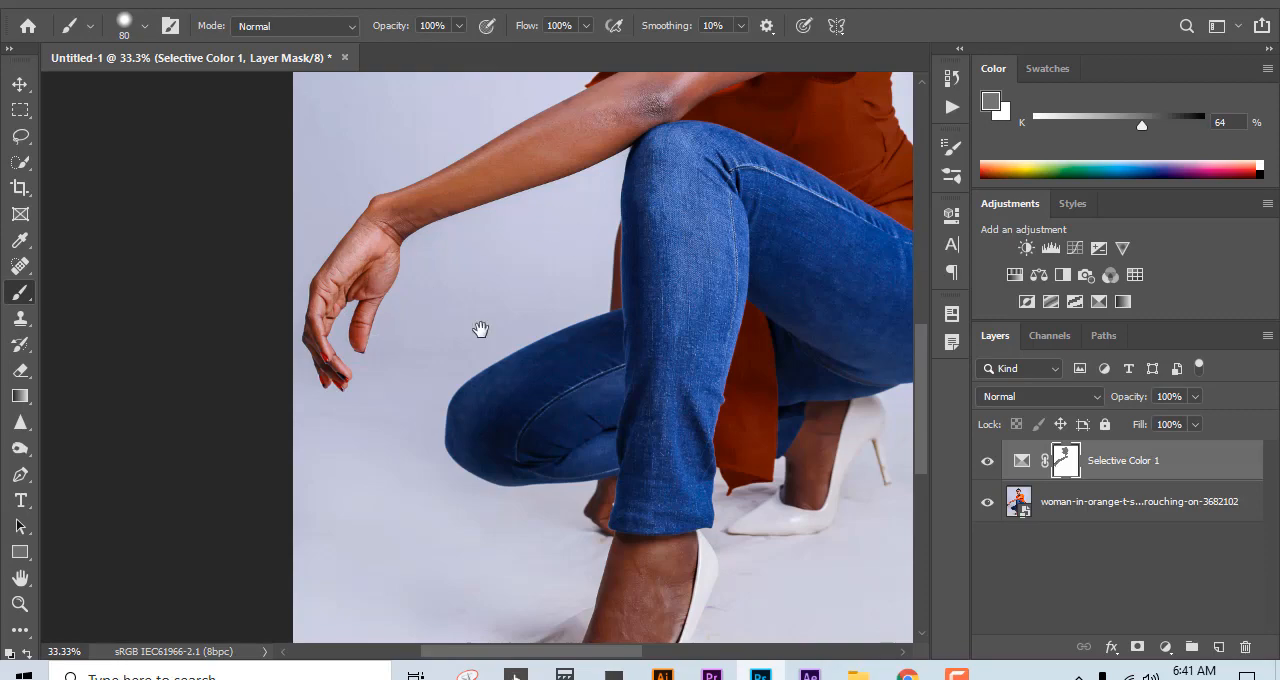
Step: Paint white on the mask with a 30 px brush along the underside of the upper arm to bring back the shirt's recolour
drag(480, 329, 266, 437)
scroll(352, 378, up, 4)
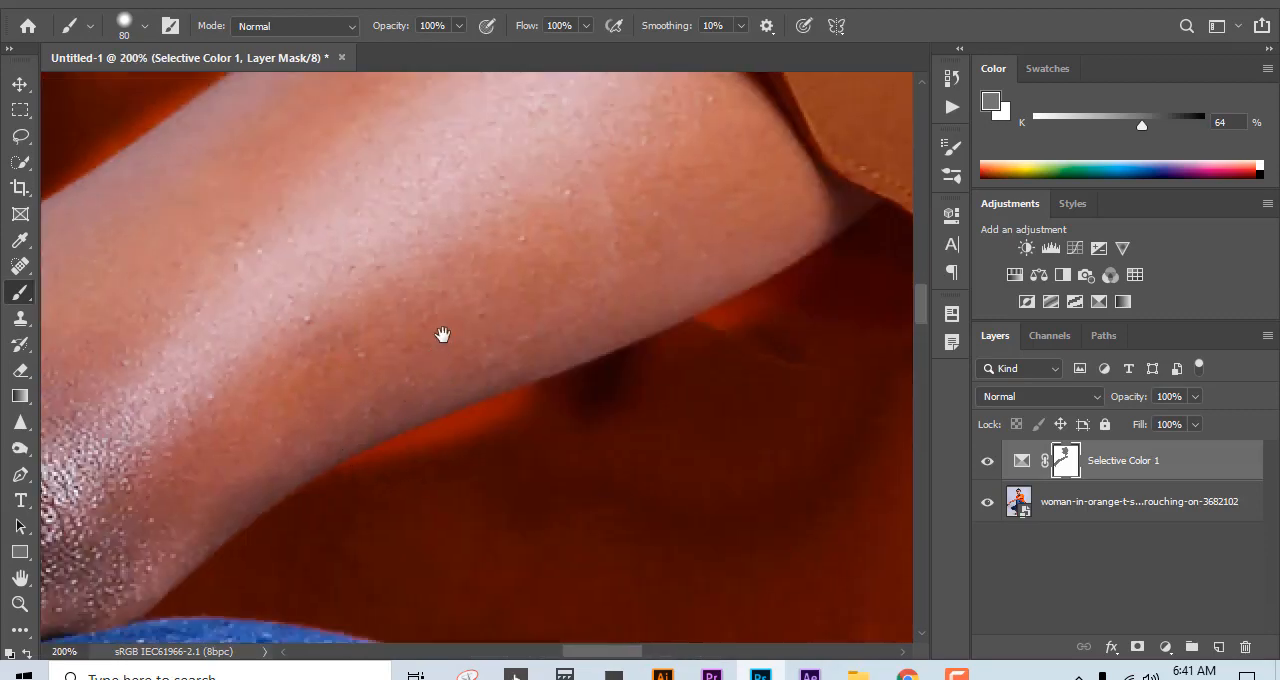
drag(443, 334, 531, 242)
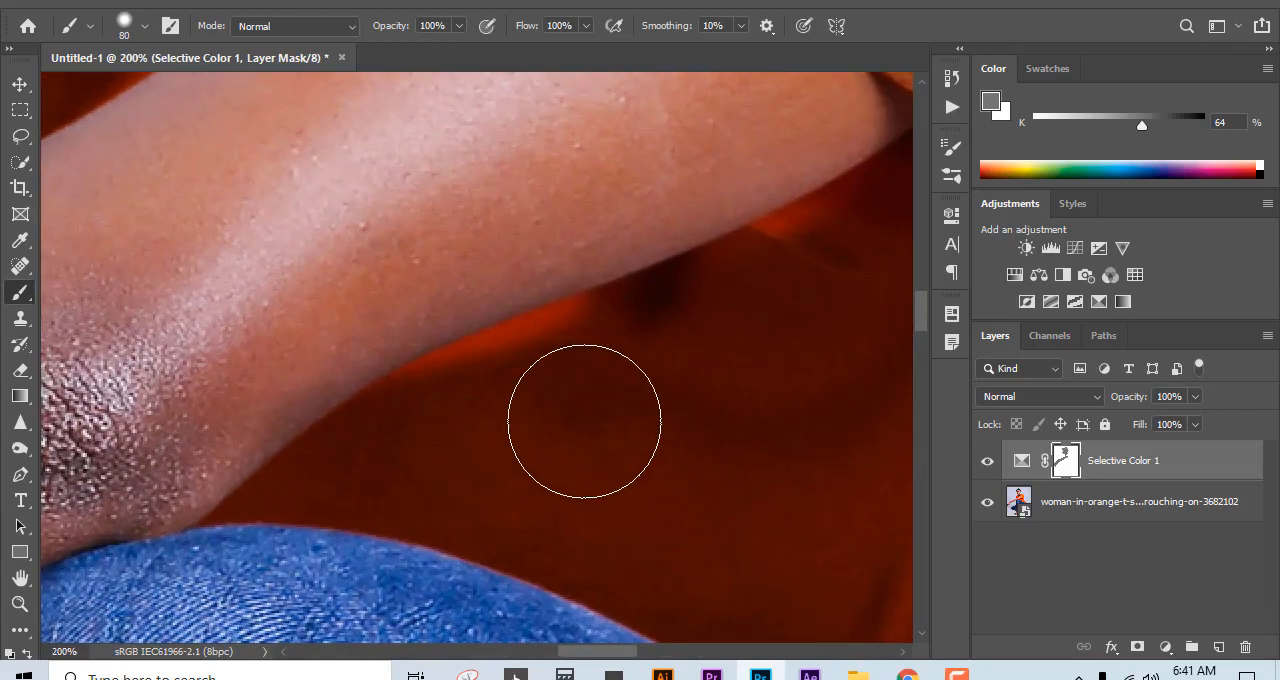
key(bracketleft)
drag(822, 236, 806, 249)
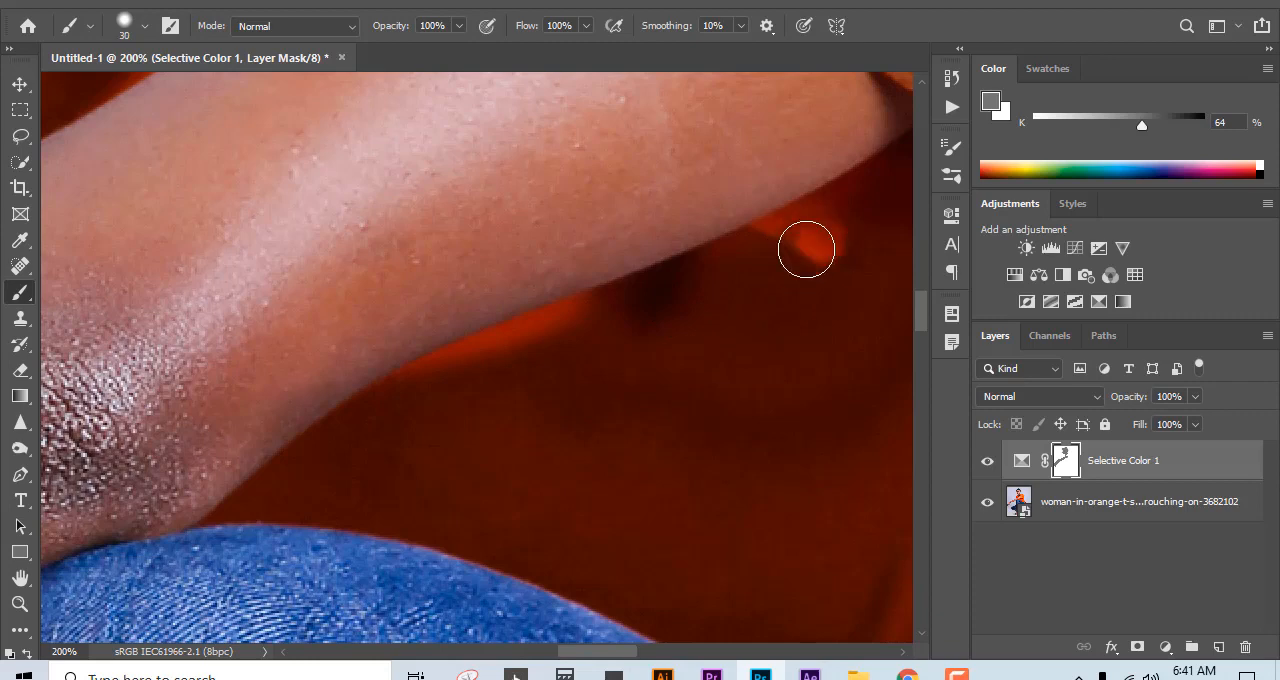
key(c)
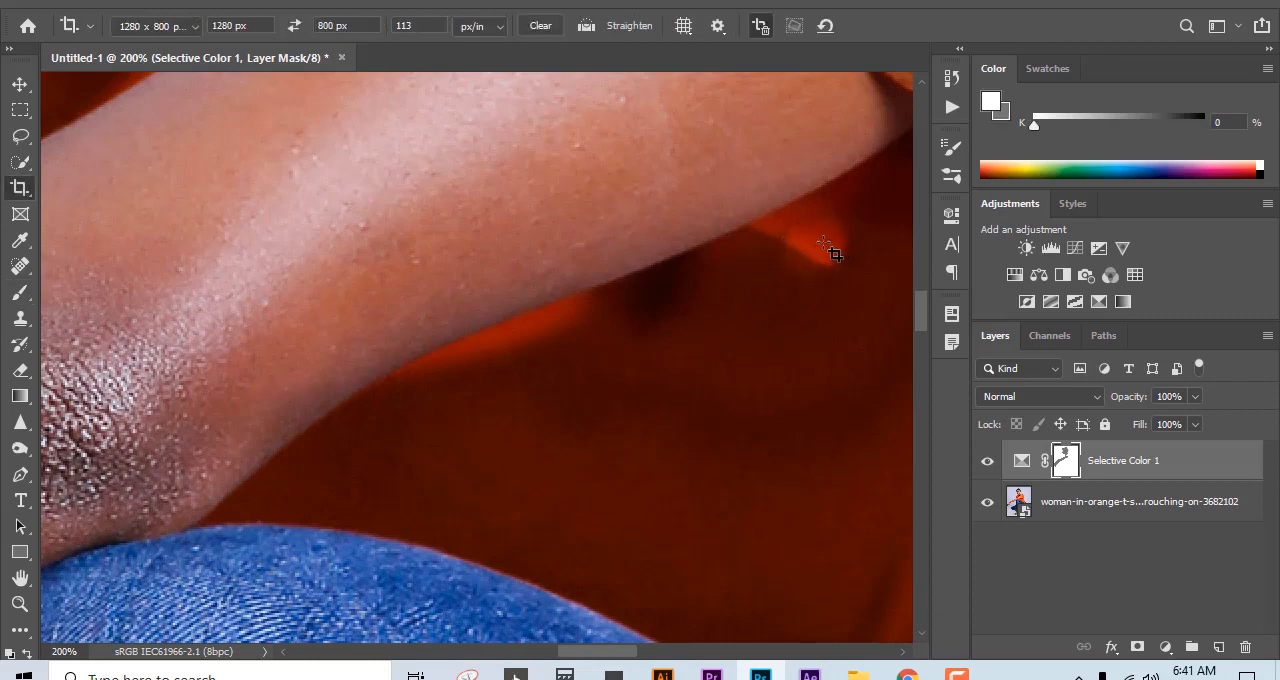
key(b)
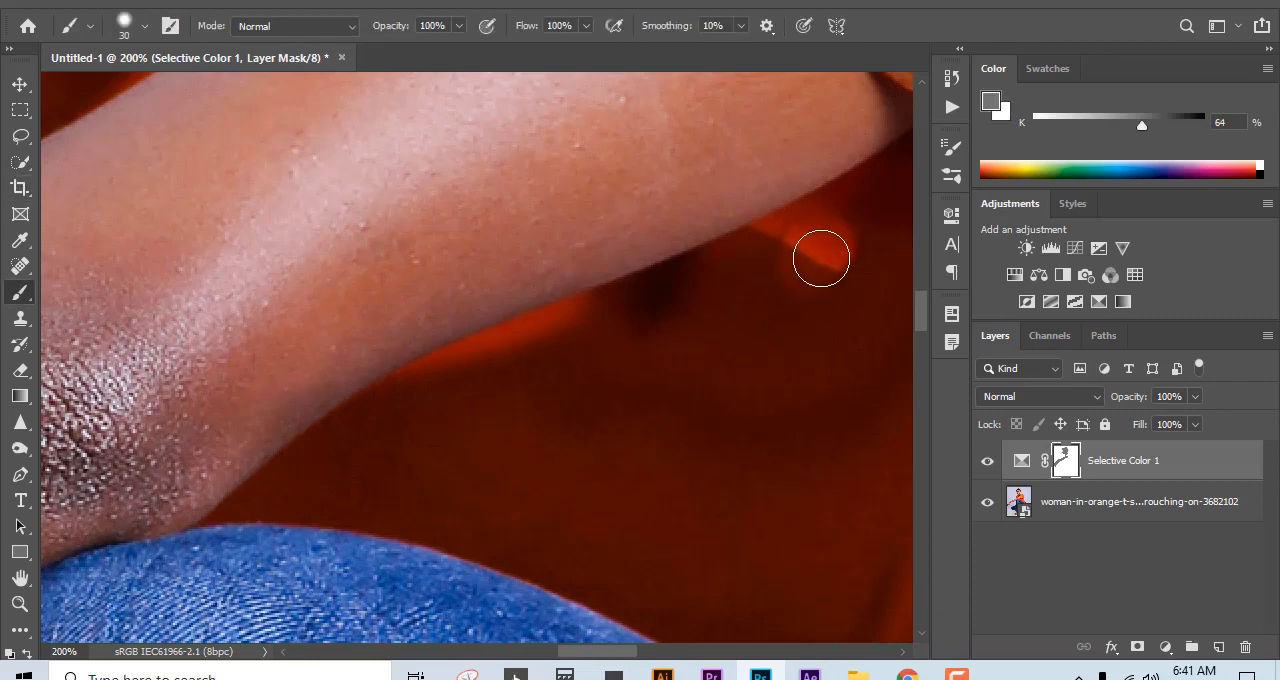
key(x)
mouse_move(823, 257)
mouse_down()
mouse_move(858, 220)
mouse_move(786, 257)
mouse_up()
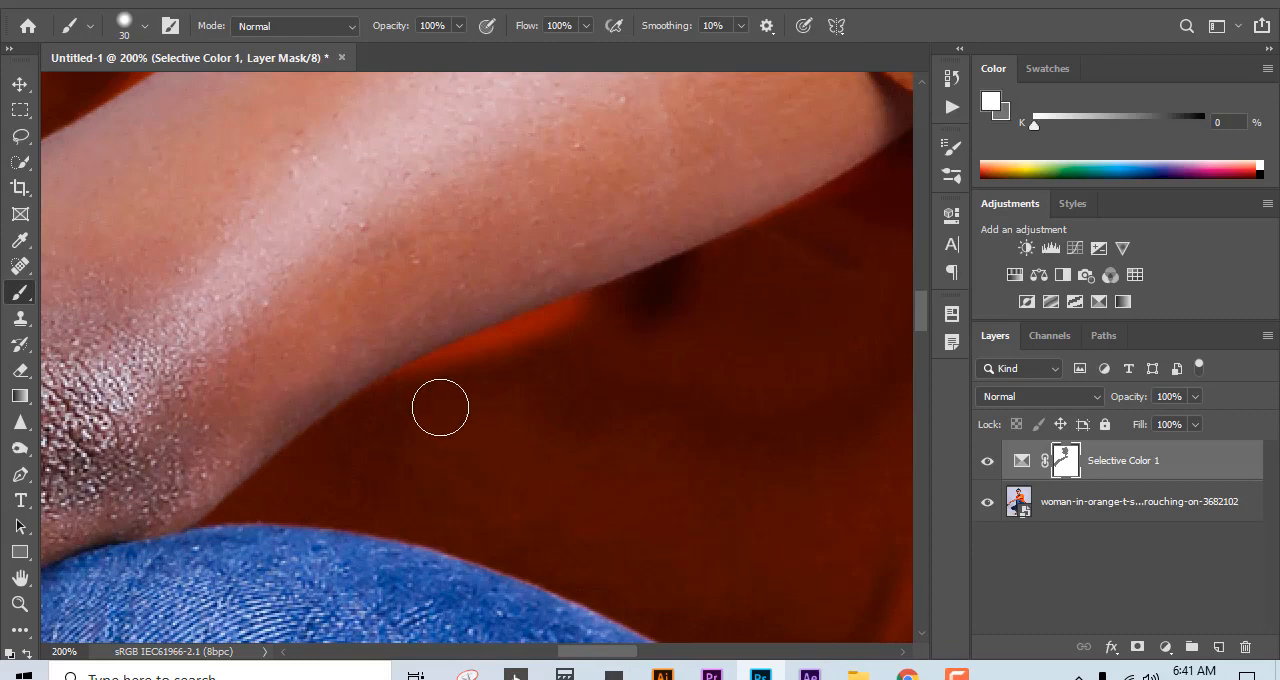
mouse_move(471, 375)
mouse_down()
mouse_move(615, 323)
mouse_move(415, 400)
mouse_up()
drag(572, 328, 457, 372)
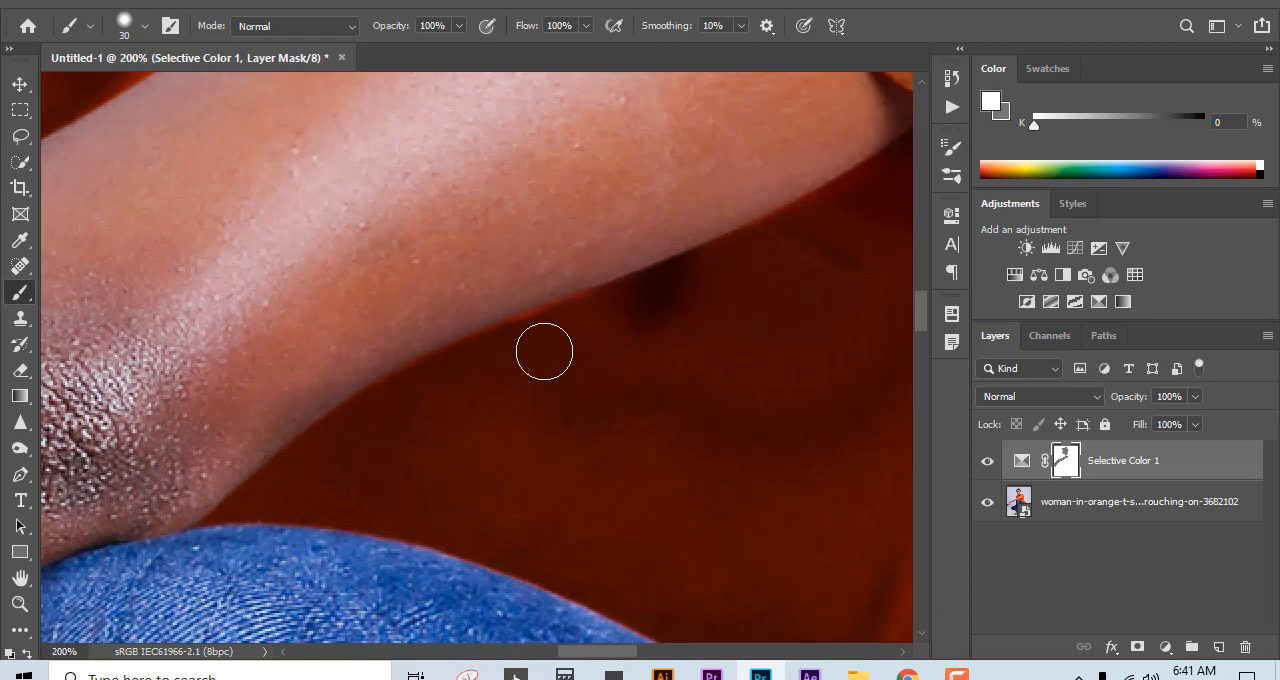
Step: Paint gray on the mask over the lower ankle of the rear foot with the 30 px brush
drag(641, 448, 410, 125)
drag(610, 560, 220, 190)
drag(700, 500, 310, 120)
mouse_move(298, 478)
mouse_down()
mouse_move(649, 289)
mouse_move(673, 263)
mouse_up()
drag(472, 391, 696, 318)
drag(591, 310, 715, 268)
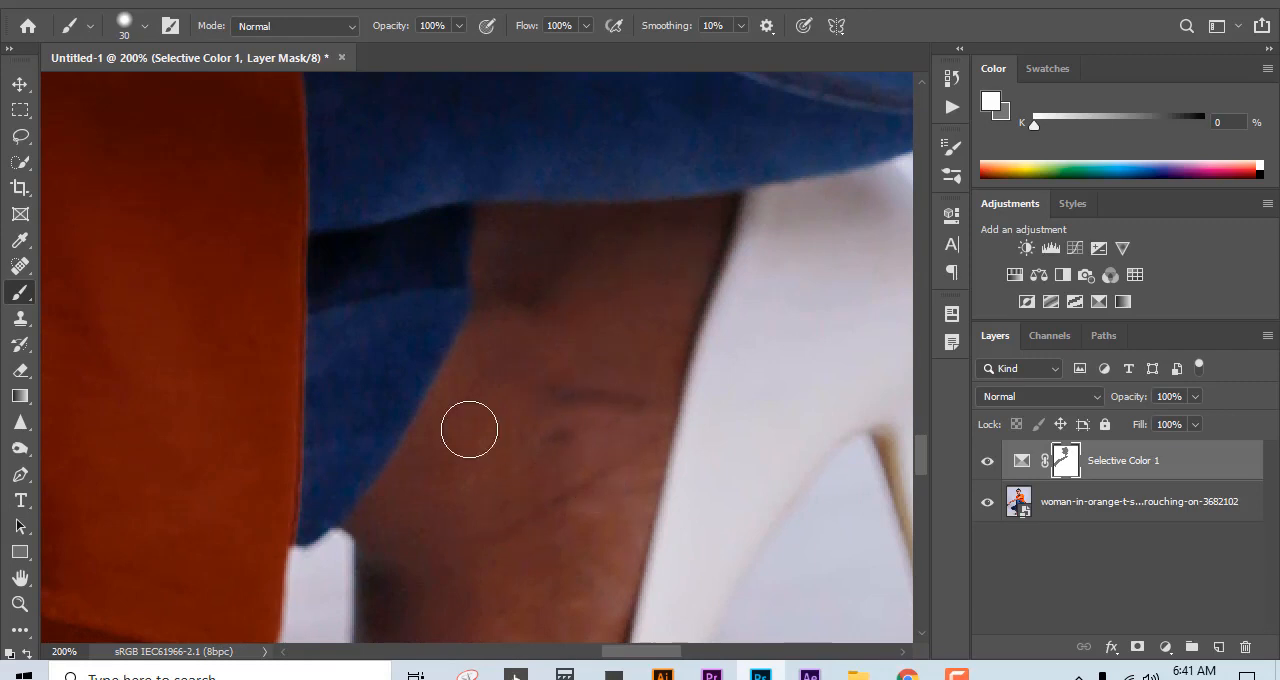
drag(671, 440, 705, 272)
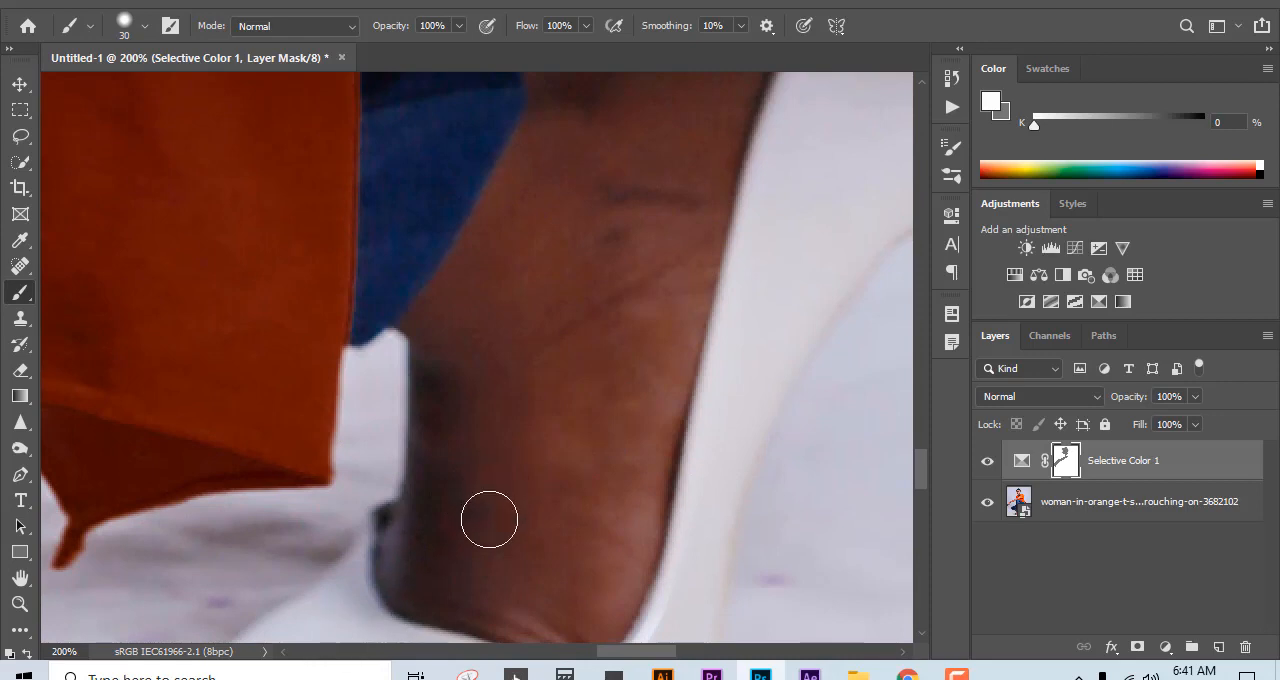
key(x)
mouse_move(554, 423)
mouse_down()
mouse_move(608, 428)
mouse_move(467, 517)
mouse_move(468, 533)
mouse_move(530, 577)
mouse_move(554, 629)
mouse_move(579, 600)
mouse_move(624, 622)
mouse_move(703, 460)
mouse_move(670, 328)
mouse_move(644, 362)
mouse_up()
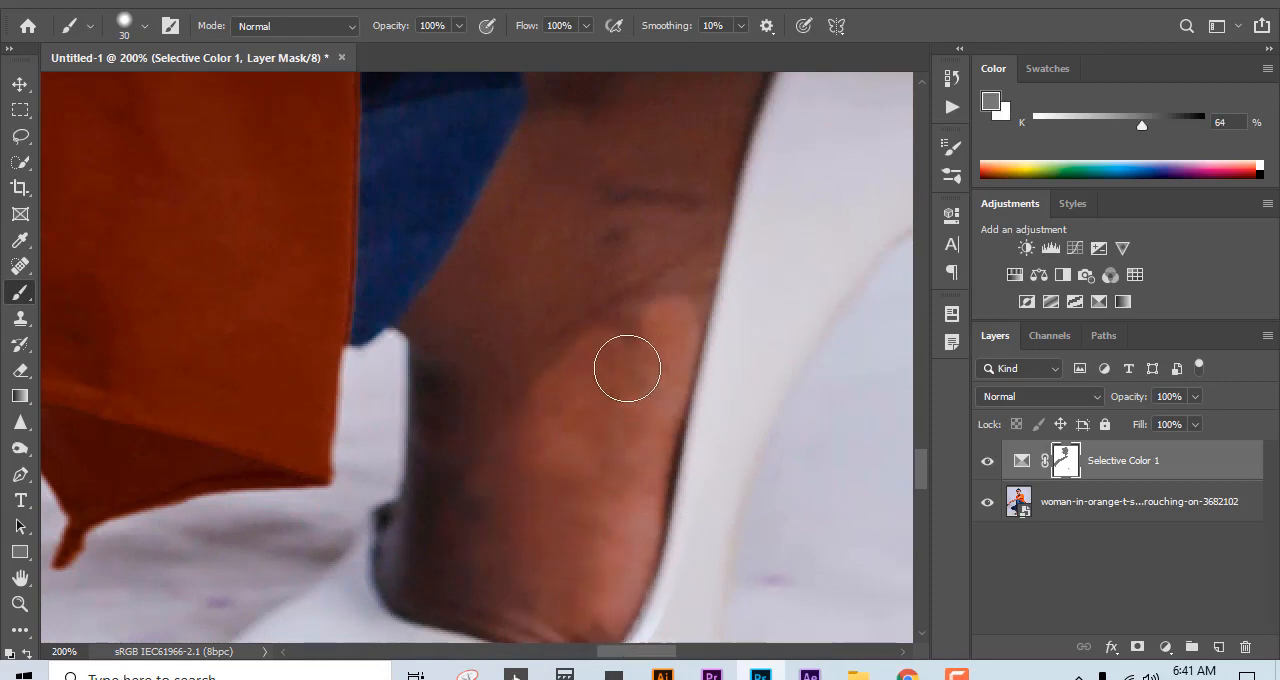
Step: Enlarge the brush to 70 px and paint gray over the rest of the rear ankle up to the jeans
key(bracketright)
key(bracketright)
key(bracketright)
key(bracketright)
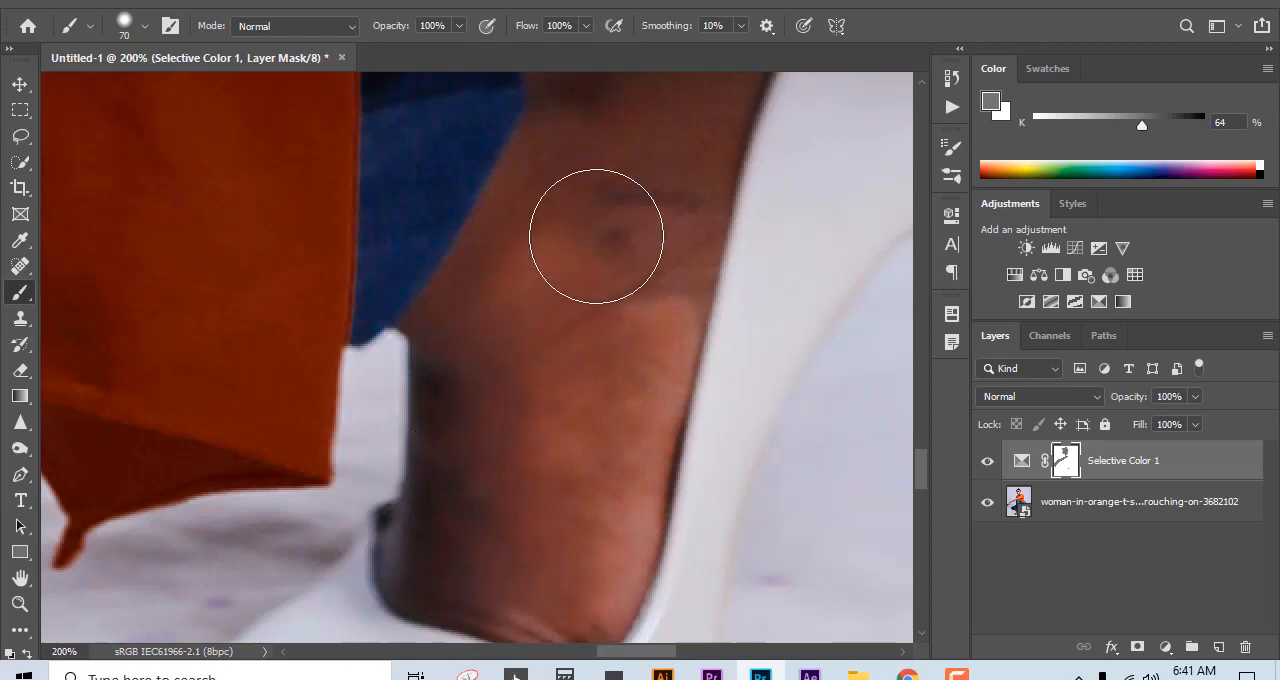
mouse_move(596, 236)
mouse_down()
mouse_move(466, 385)
mouse_move(582, 191)
mouse_move(494, 339)
mouse_move(456, 437)
mouse_move(750, 153)
mouse_move(677, 187)
mouse_move(547, 359)
mouse_up()
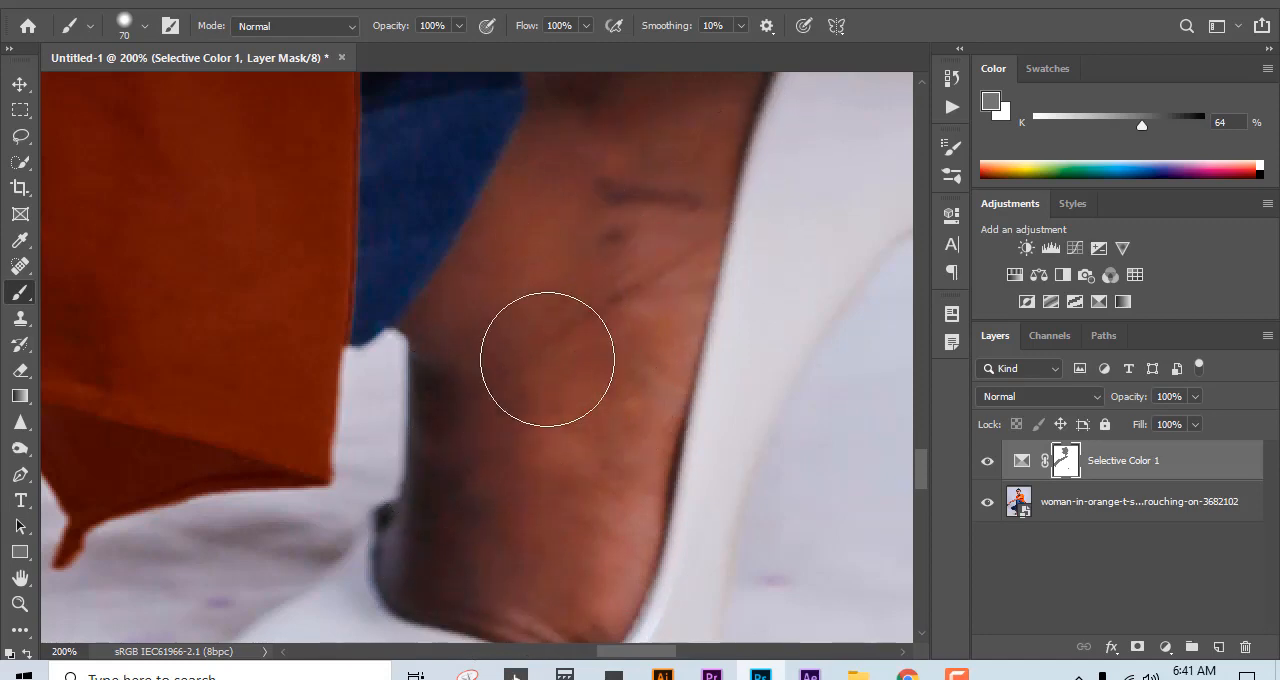
scroll(547, 359, up, 3)
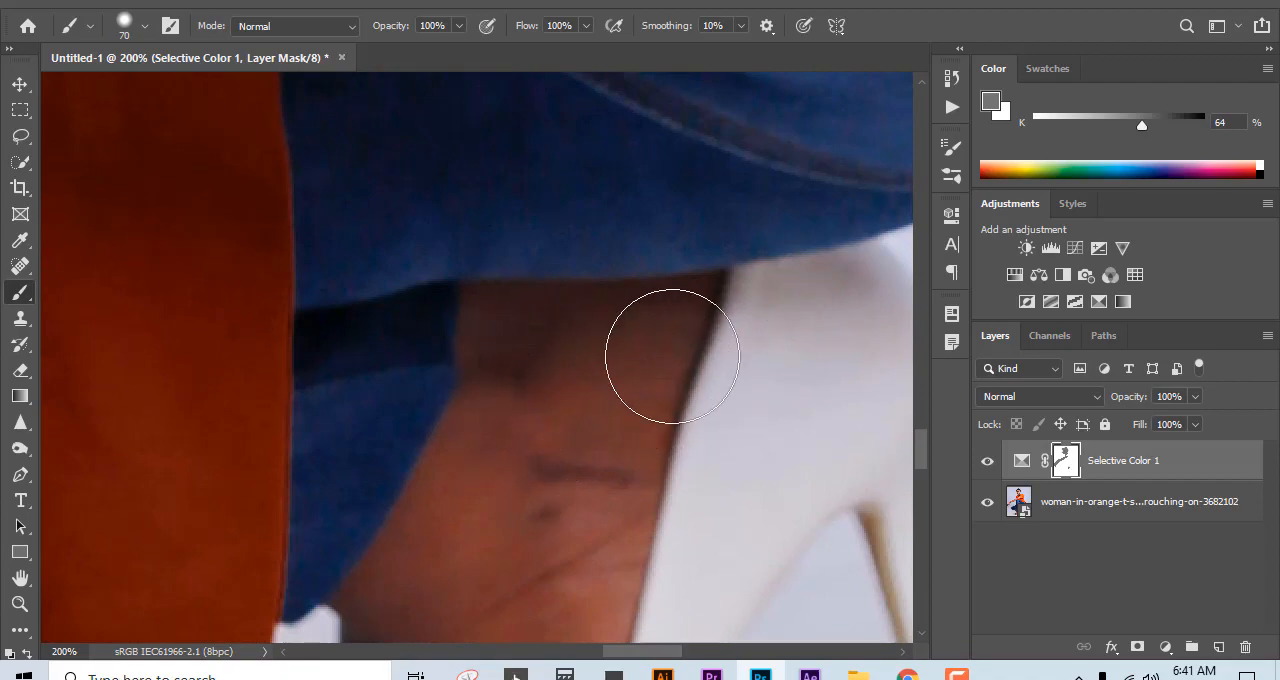
drag(555, 335, 640, 260)
Step: Paint gray on the mask over the skin showing behind the front leg's jeans hem
mouse_move(150, 366)
mouse_down()
mouse_move(635, 339)
mouse_move(334, 509)
mouse_up()
mouse_move(726, 263)
mouse_down()
mouse_move(669, 400)
mouse_move(665, 360)
mouse_up()
mouse_move(765, 335)
mouse_down()
mouse_move(513, 360)
mouse_move(451, 331)
mouse_move(737, 314)
mouse_move(354, 474)
mouse_move(317, 576)
mouse_move(797, 403)
mouse_move(290, 585)
mouse_up()
mouse_move(205, 421)
mouse_down()
mouse_move(551, 679)
mouse_move(547, 650)
mouse_up()
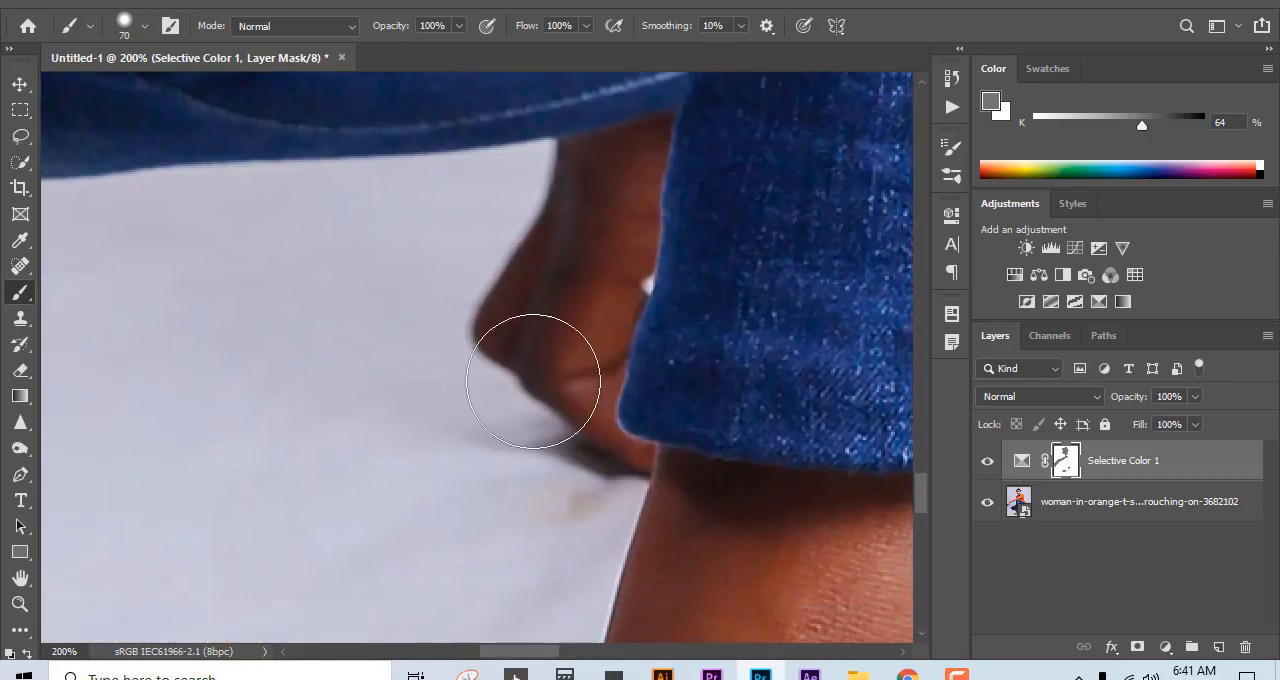
mouse_move(533, 381)
mouse_down()
mouse_move(626, 171)
mouse_move(460, 357)
mouse_move(586, 494)
mouse_up()
mouse_move(586, 353)
mouse_down()
mouse_move(528, 307)
mouse_move(474, 300)
mouse_move(495, 293)
mouse_up()
Step: Paint gray on the mask over the front foot and ankle, from the jeans hem to the shoe edge
mouse_move(348, 408)
mouse_down()
mouse_move(537, 320)
mouse_move(448, 504)
mouse_move(614, 149)
mouse_move(469, 451)
mouse_move(549, 320)
mouse_move(528, 602)
mouse_up()
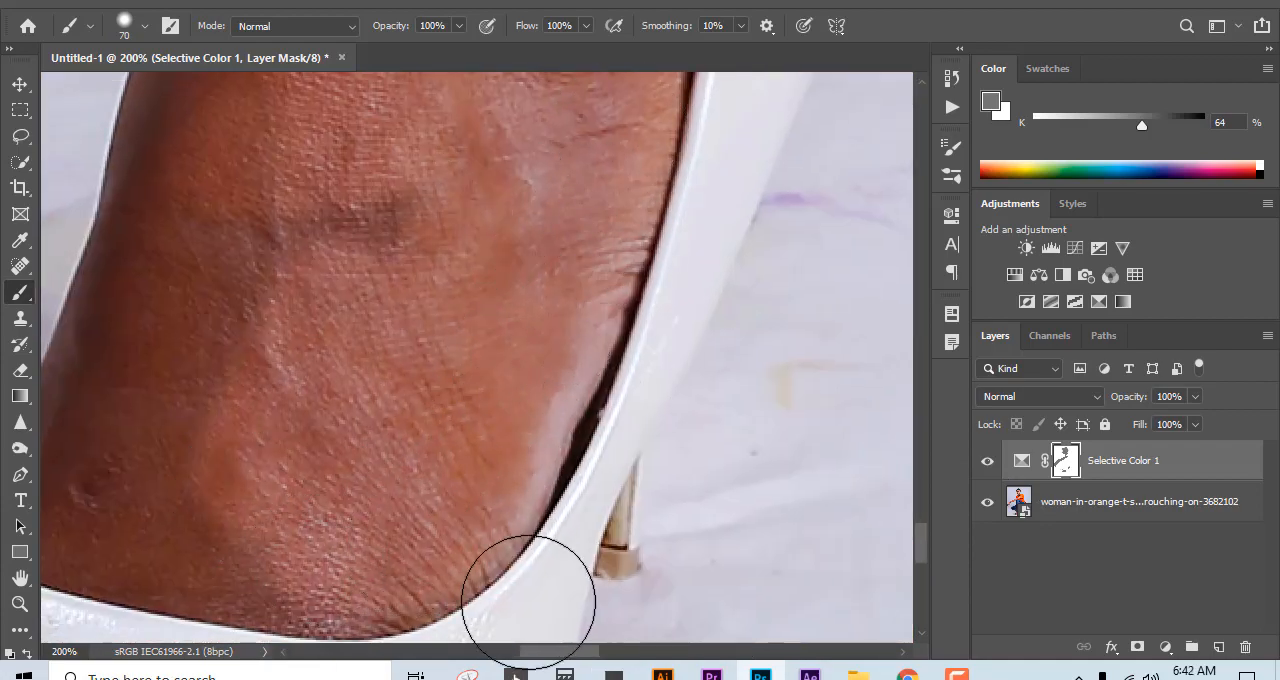
drag(263, 511, 755, 369)
mouse_move(706, 259)
mouse_down()
mouse_move(677, 260)
mouse_move(732, 410)
mouse_move(543, 263)
mouse_up()
key(ctrl+minus)
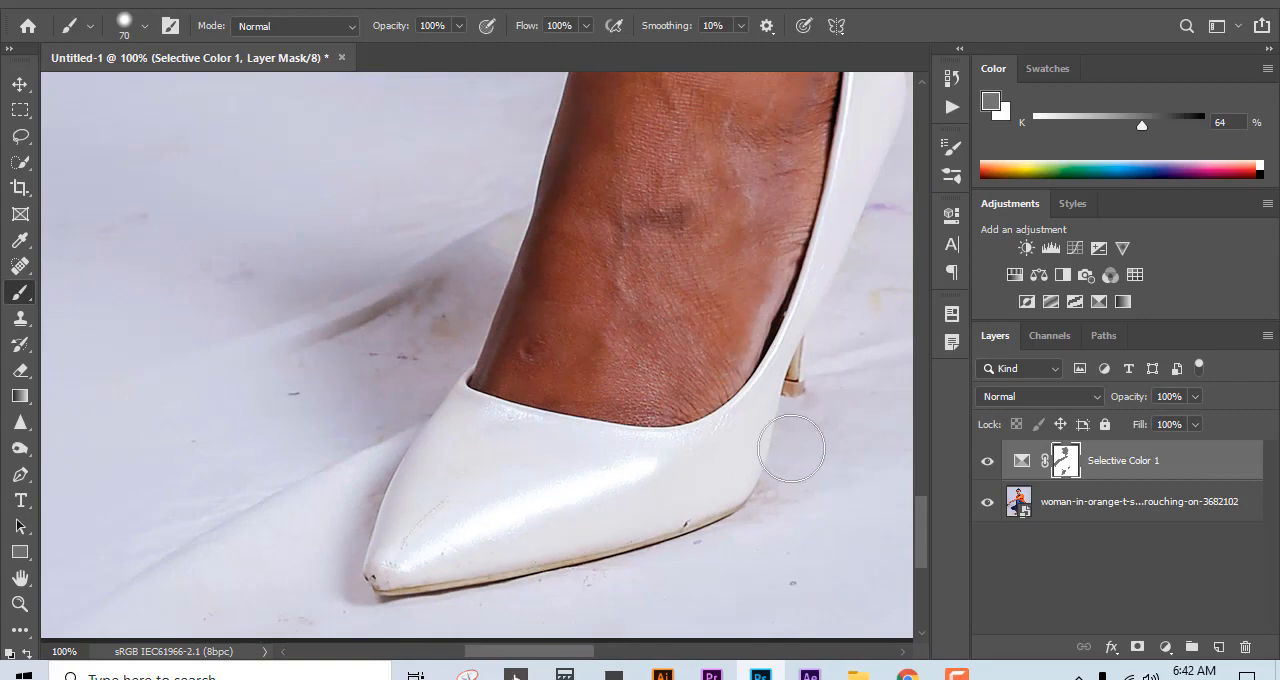
mouse_move(686, 221)
mouse_down()
mouse_move(557, 414)
mouse_move(562, 444)
mouse_up()
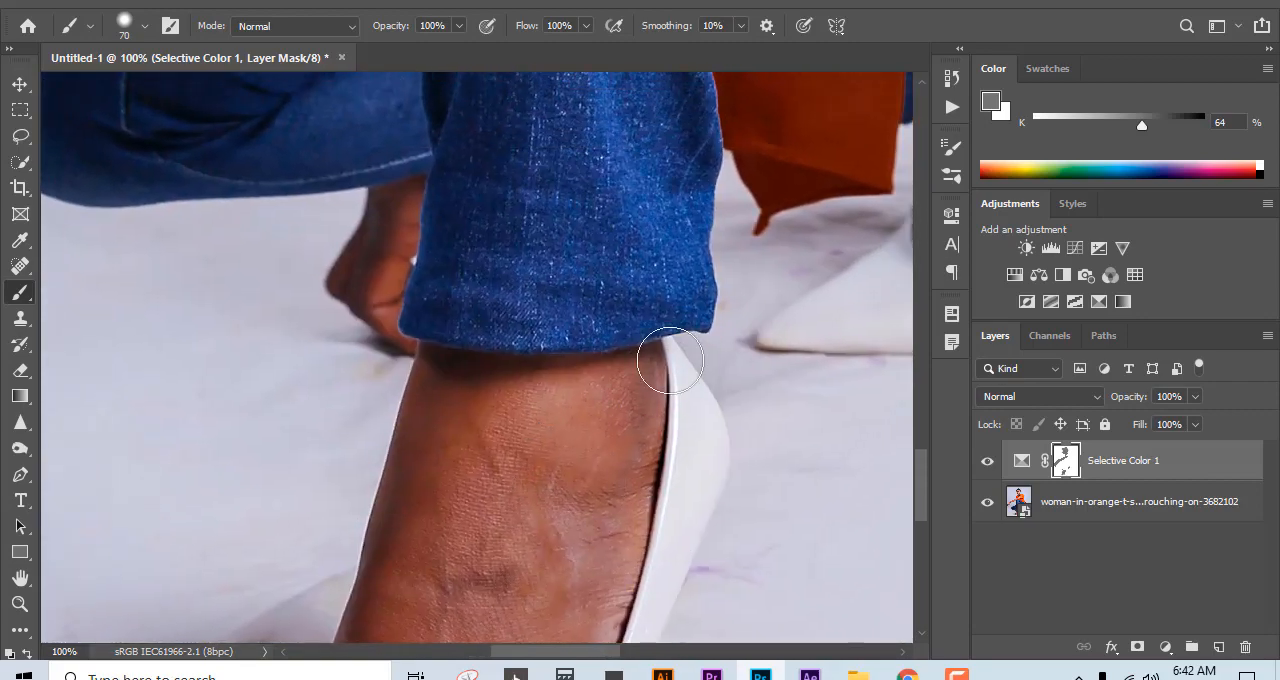
drag(500, 398, 752, 195)
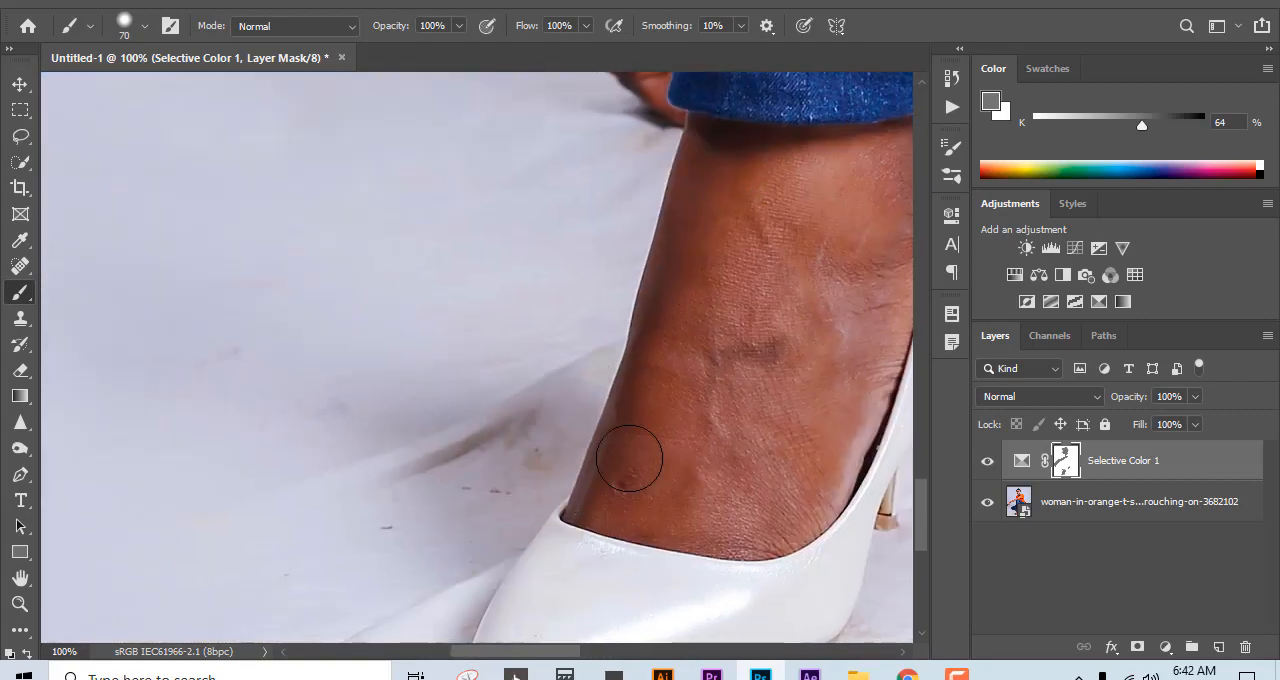
Step: View the whole image and toggle the Selective Color layer repeatedly to compare before and after, leaving it shown
scroll(624, 420, down, 5)
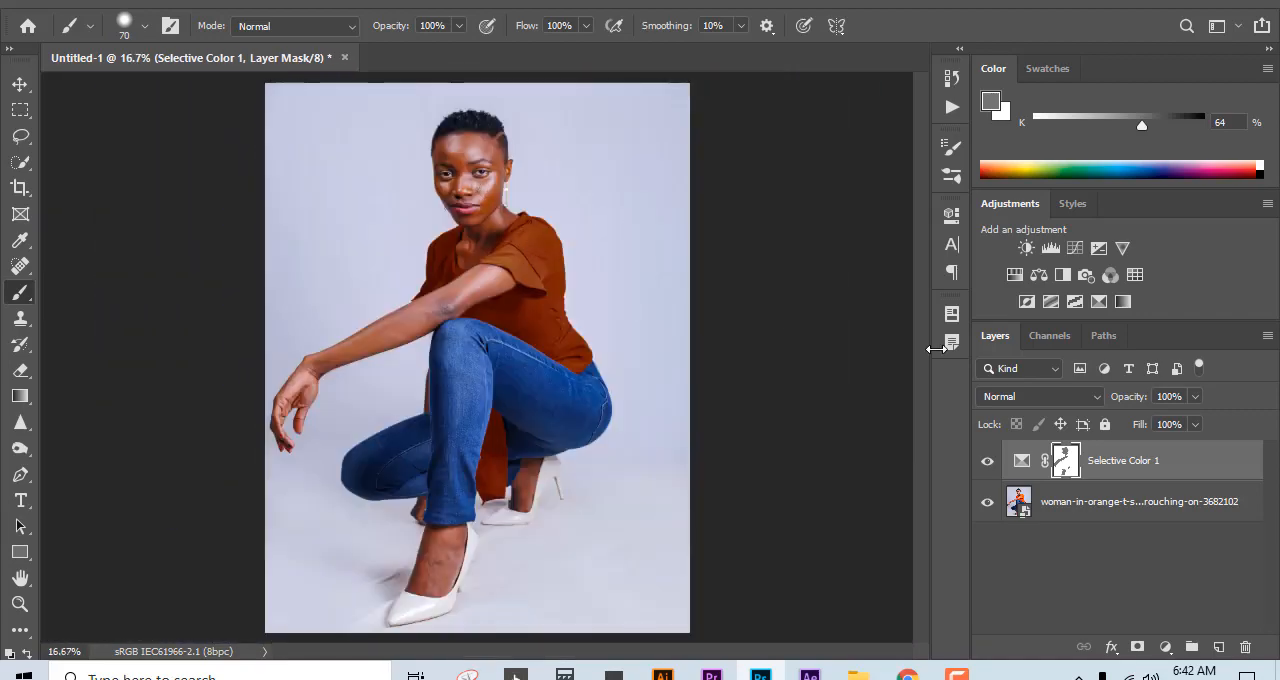
click(986, 464)
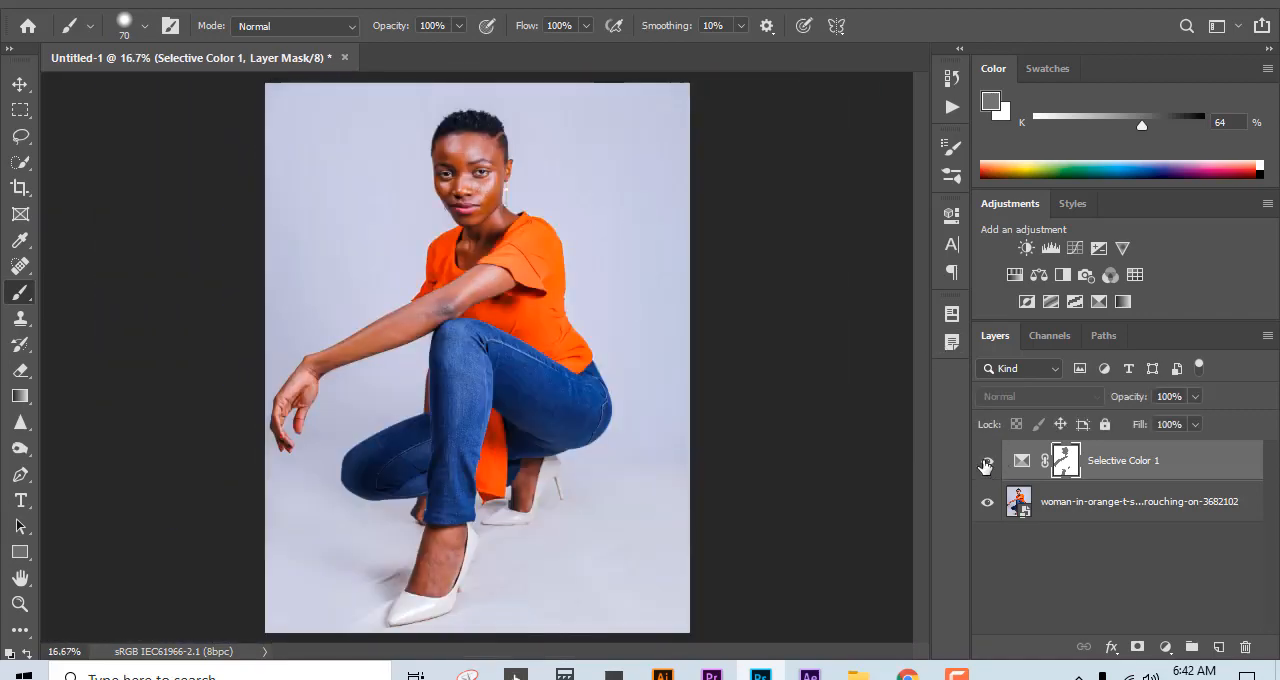
click(986, 464)
click(986, 464)
click(986, 464)
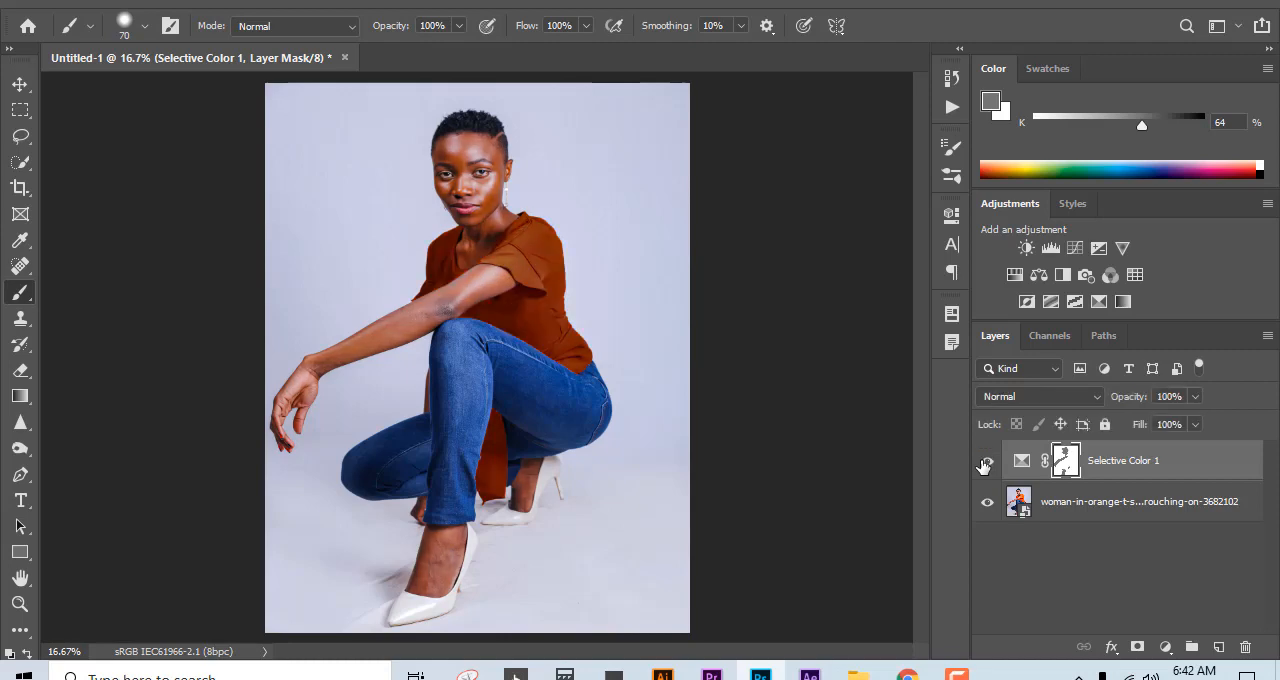
click(986, 464)
click(986, 464)
click(986, 464)
click(986, 464)
click(983, 466)
click(983, 466)
click(983, 466)
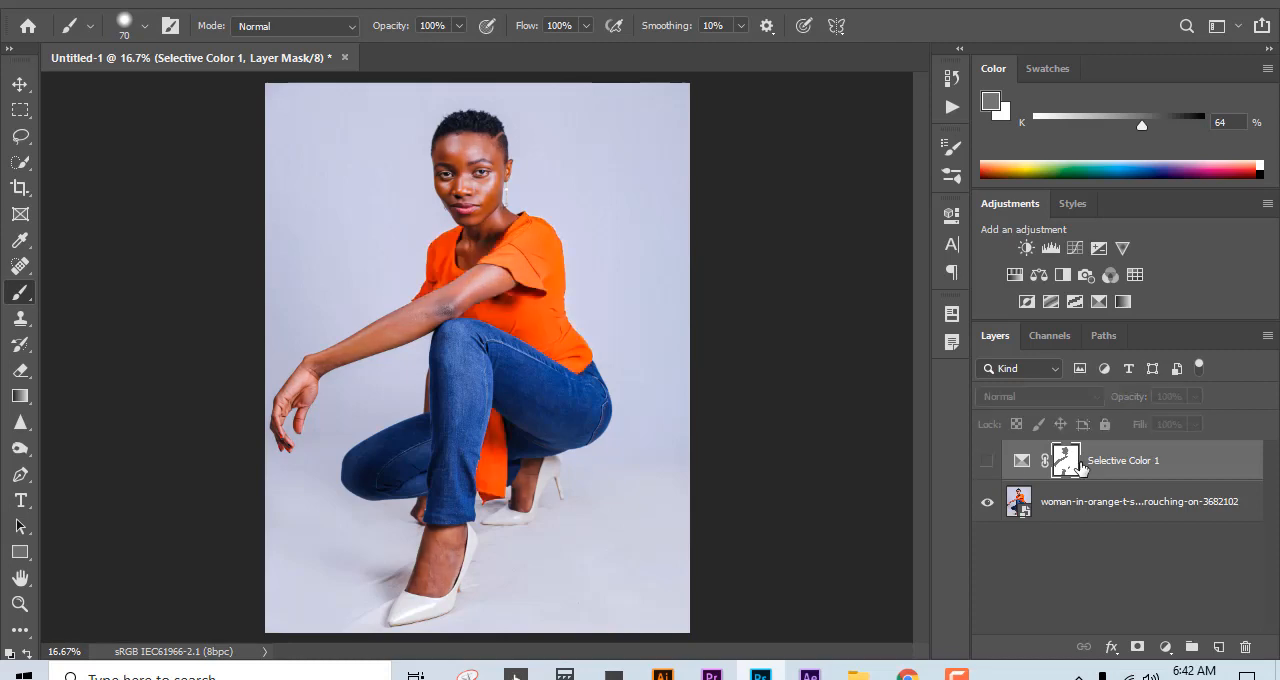
click(989, 466)
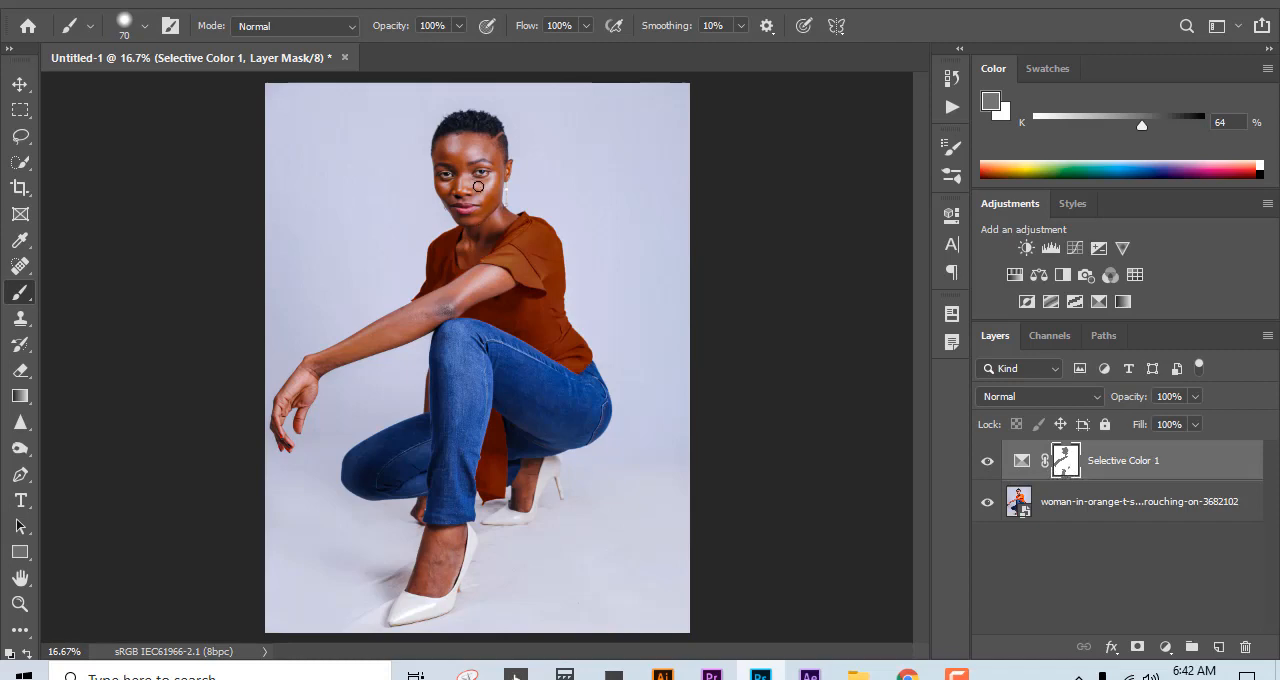
Step: Enlarge the brush to 175 px and add a Brightness/Contrast adjustment layer with brightness set to 21
key(bracketright)
key(bracketright)
key(bracketright)
key(bracketright)
key(bracketright)
click(1026, 247)
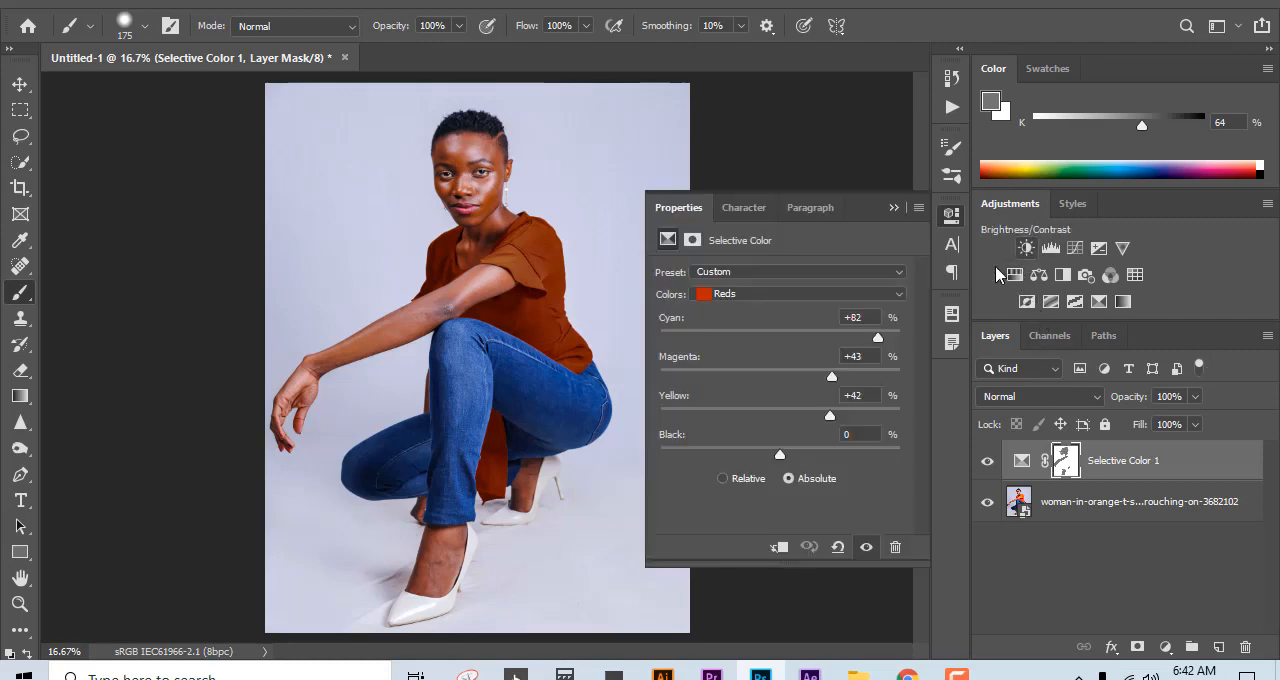
drag(780, 330, 797, 331)
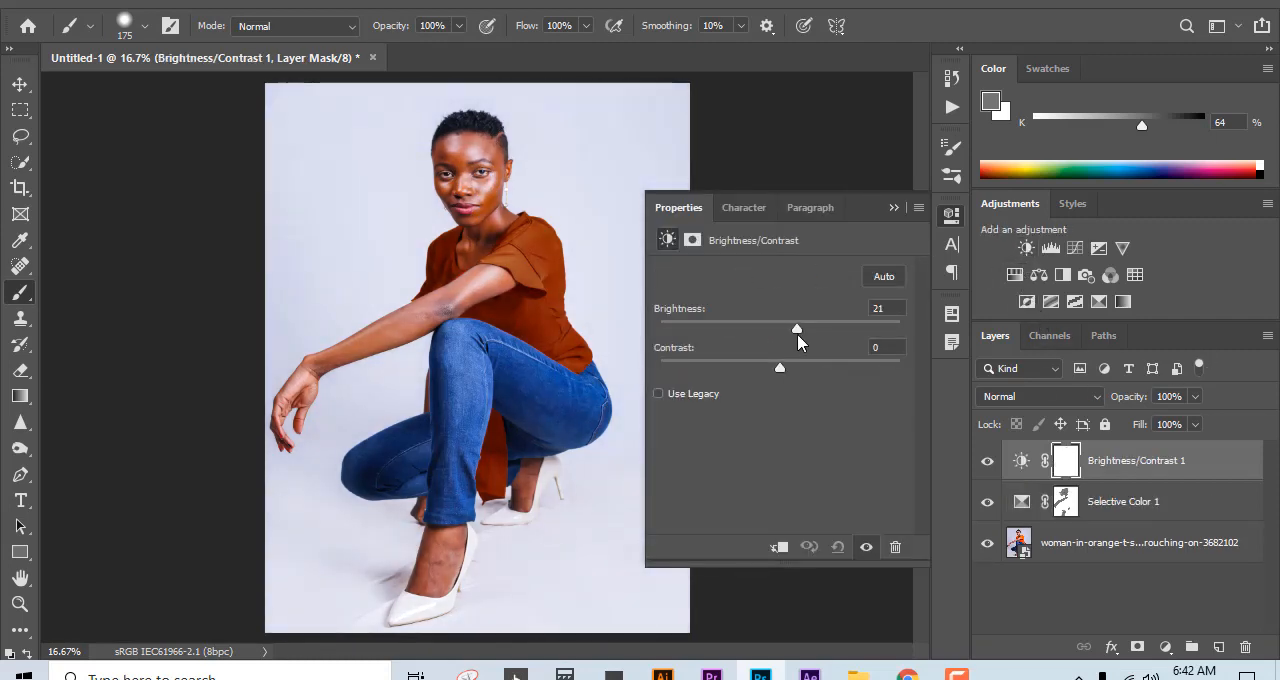
click(894, 207)
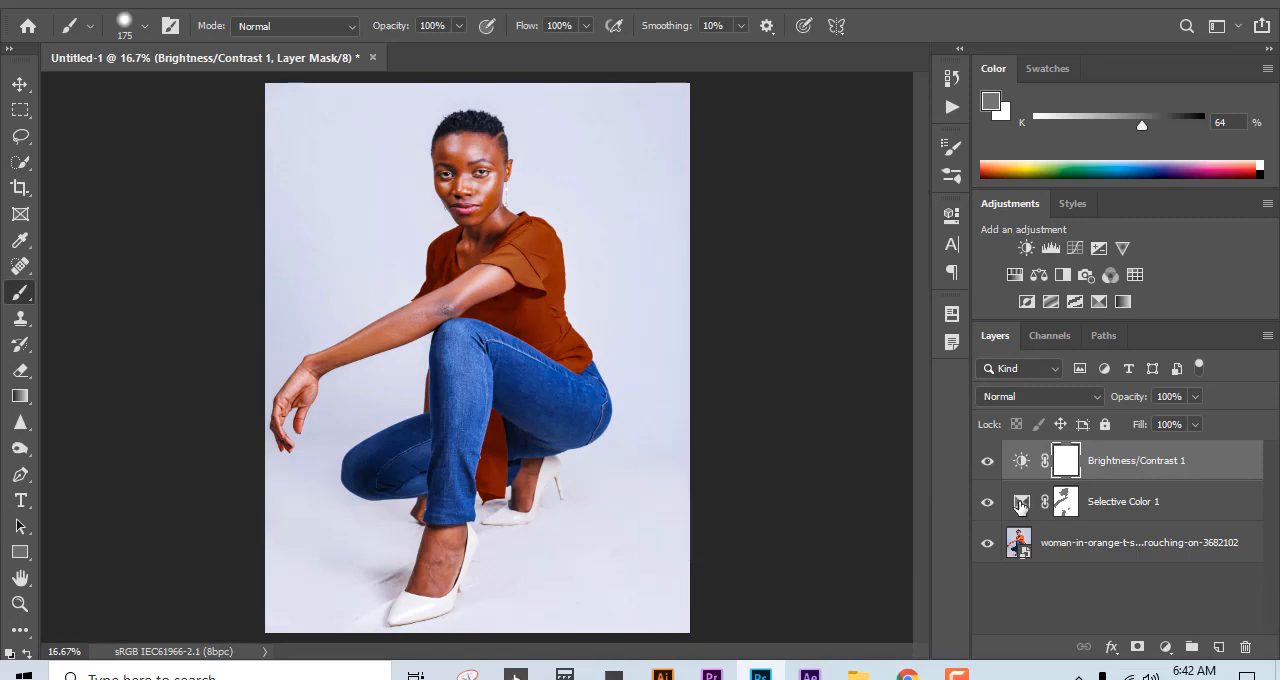
Step: Reopen the Selective Color adjustment and set its Reds to Cyan -77, Magenta +12, Yellow +11 and Black -47
double_click(1021, 503)
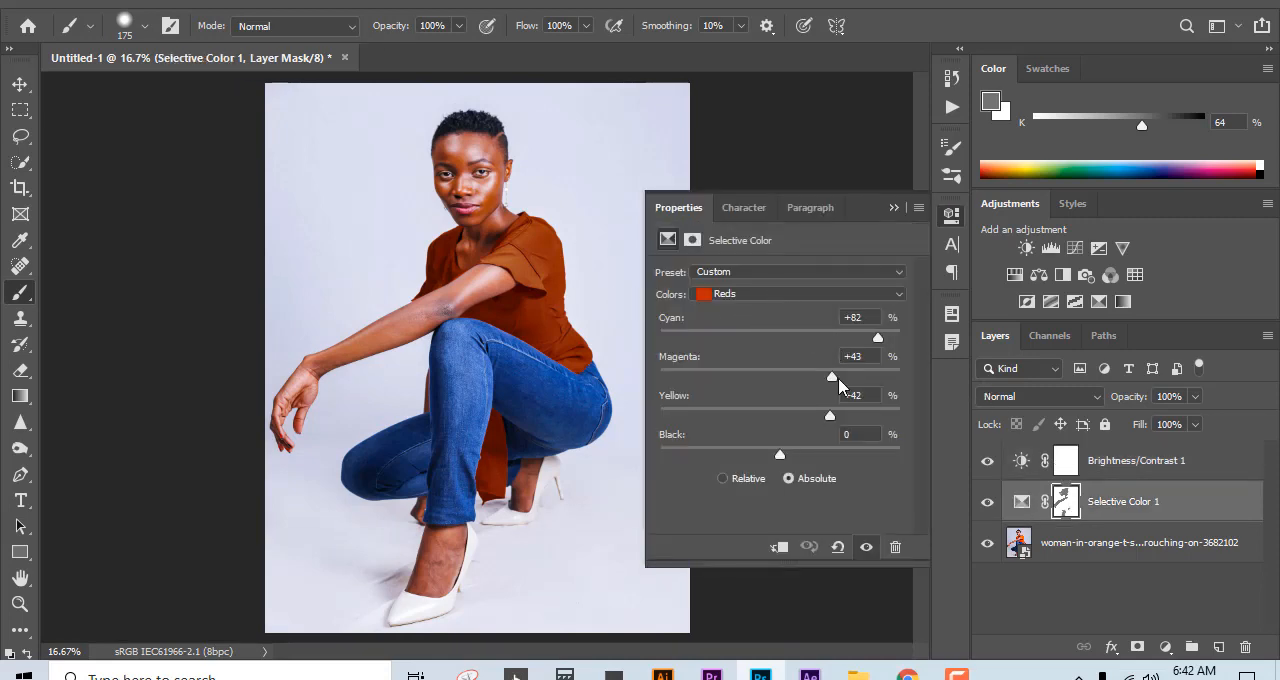
drag(838, 380, 741, 383)
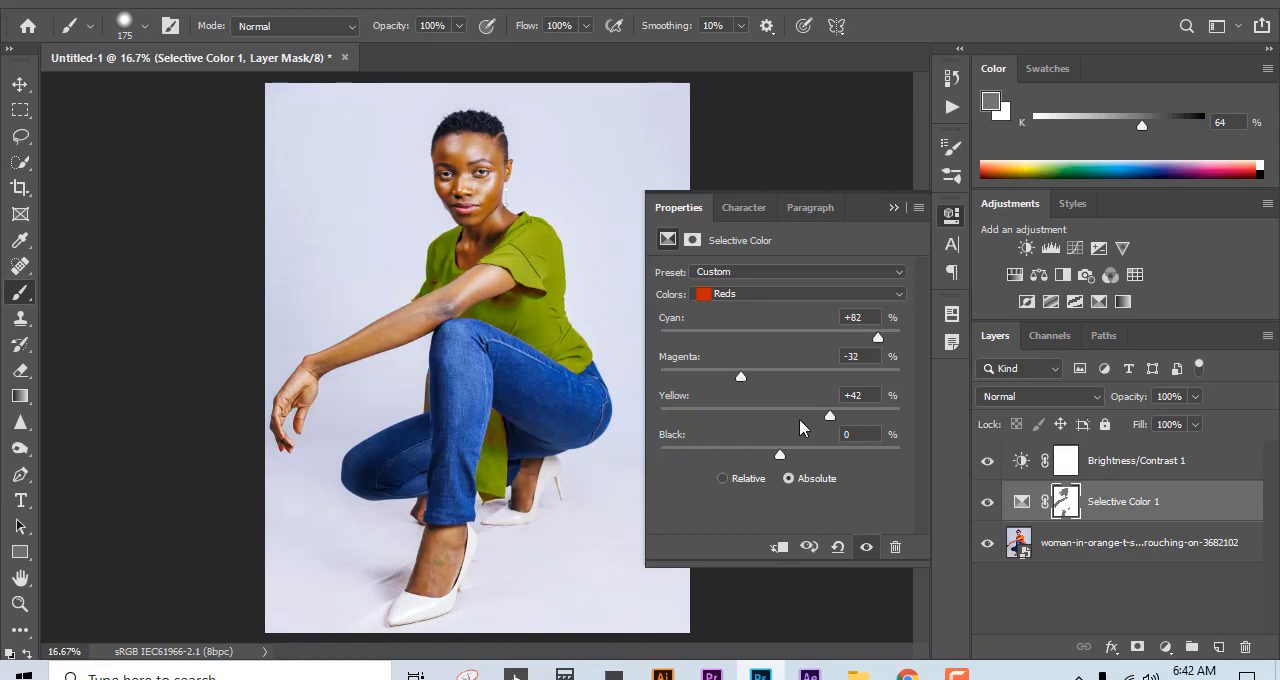
drag(830, 418, 736, 419)
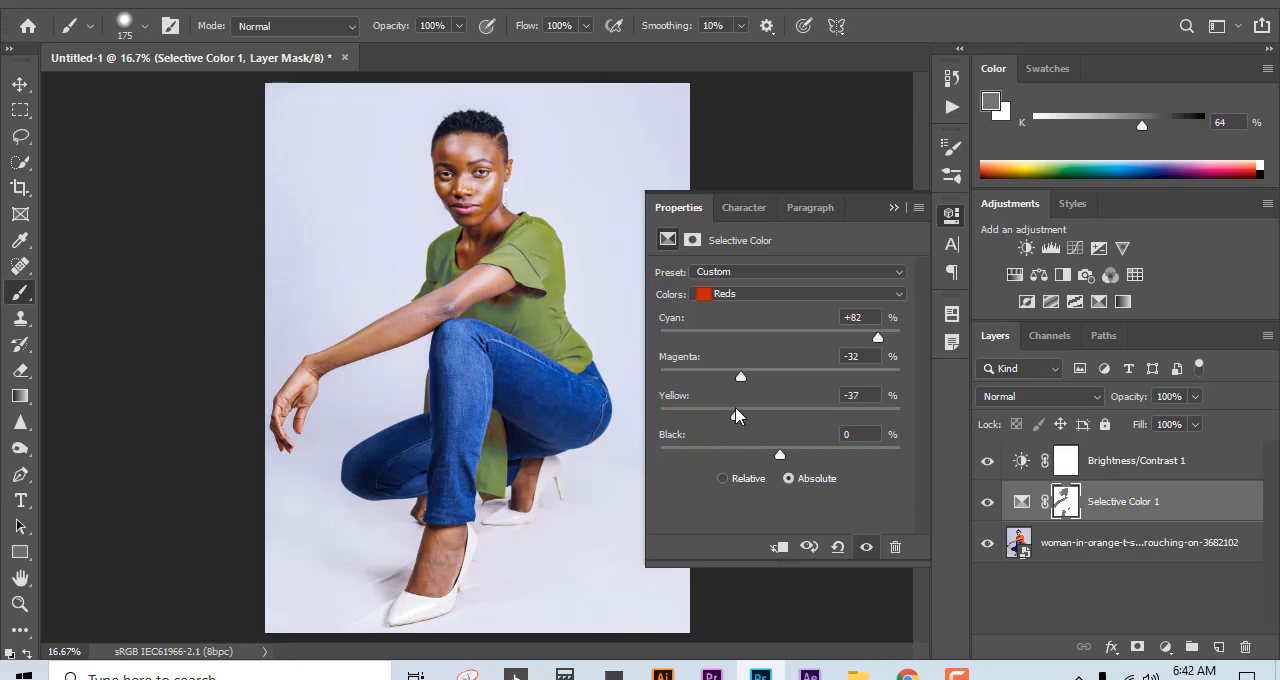
drag(781, 457, 766, 419)
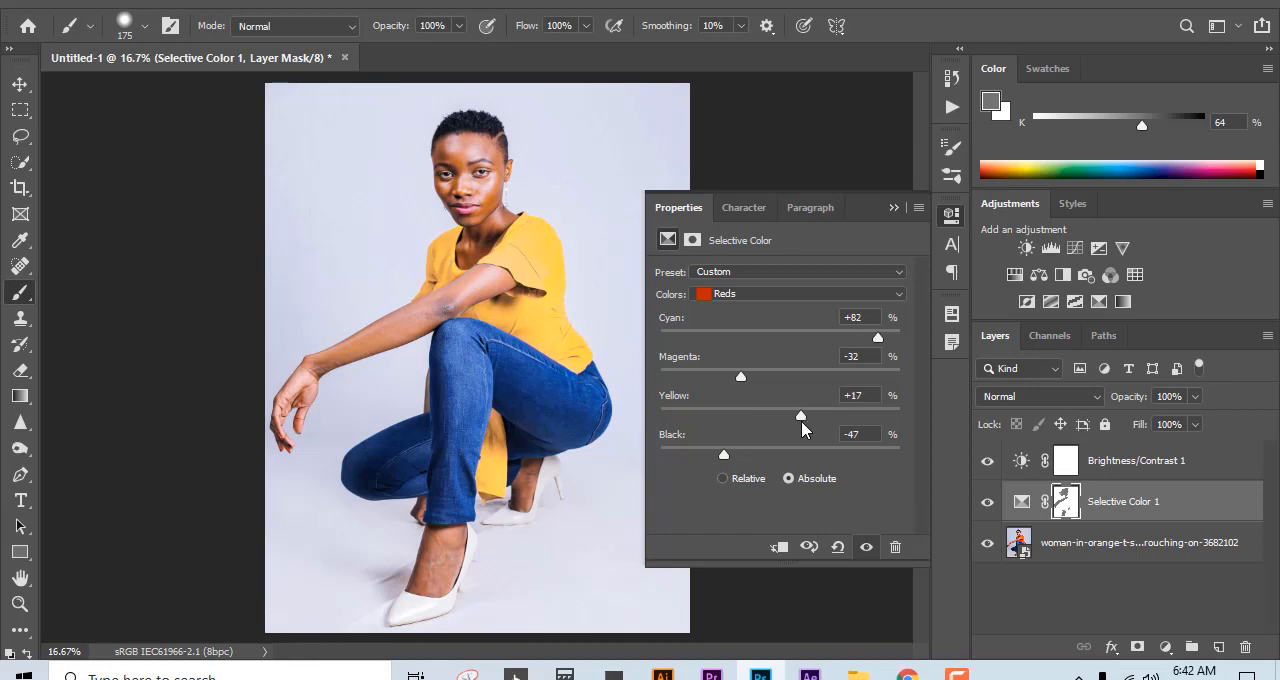
drag(740, 377, 692, 340)
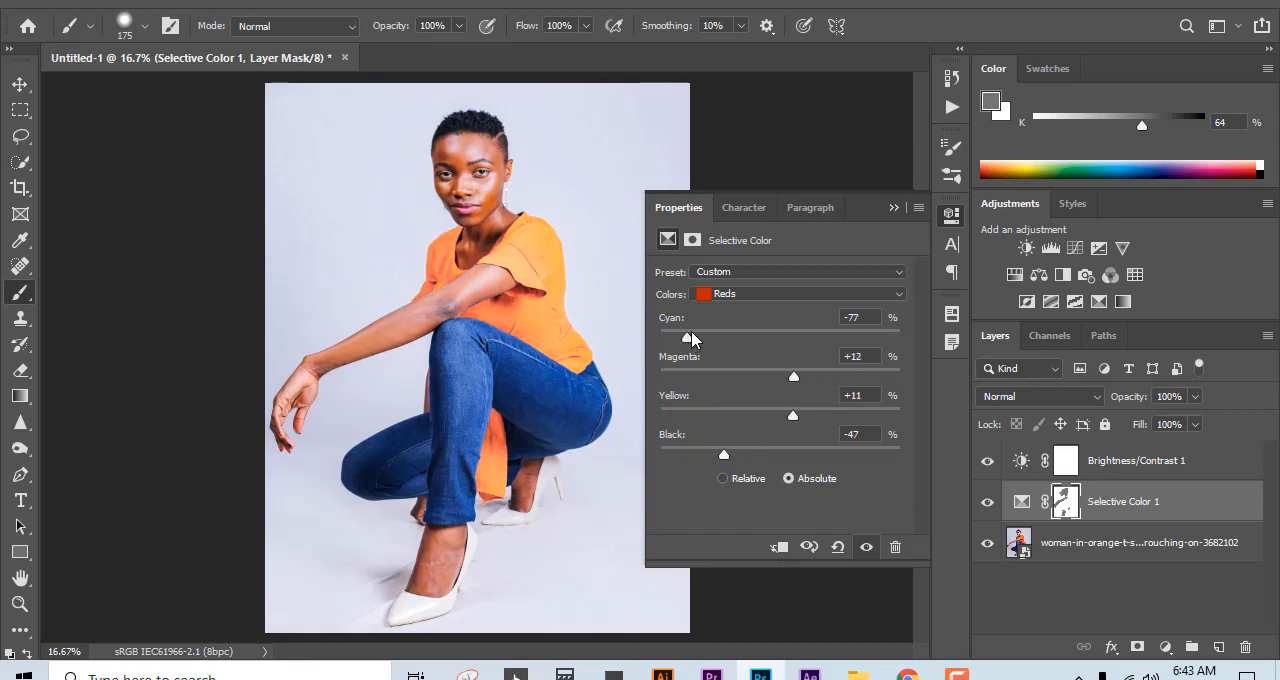
Step: Recolour the shirt mustard by setting the Selective Color Reds to Cyan +32, Magenta -47, Yellow -29 and Black -10
drag(781, 379, 817, 389)
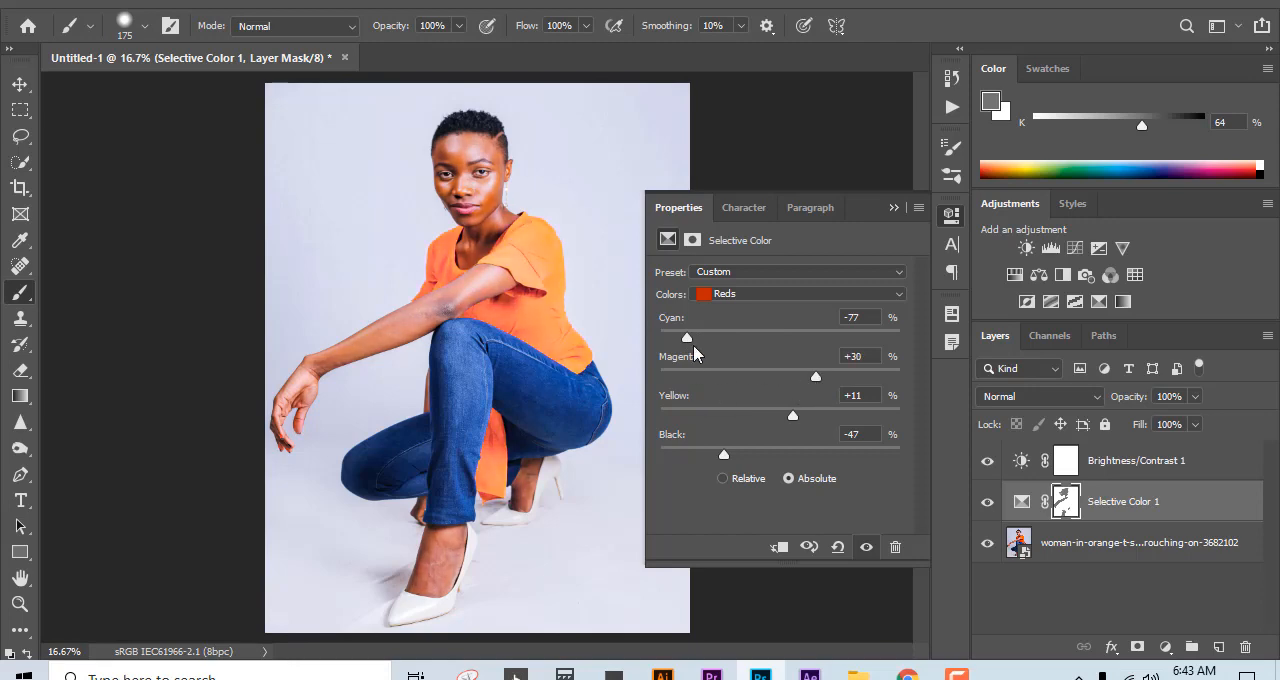
drag(690, 340, 760, 377)
drag(785, 420, 860, 428)
drag(724, 458, 770, 458)
drag(810, 415, 724, 370)
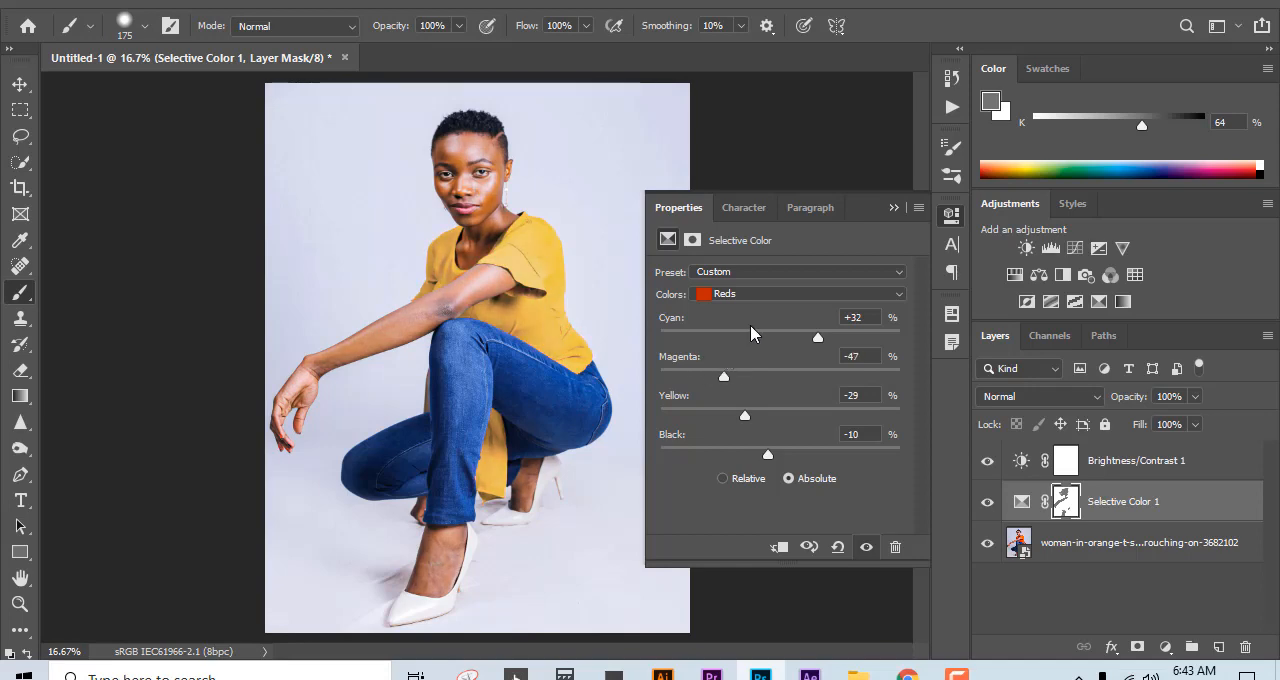
Step: Turn the shirt green by setting the Reds to Cyan +67 and Black +14, and collapse the adjustment's properties
drag(817, 337, 862, 350)
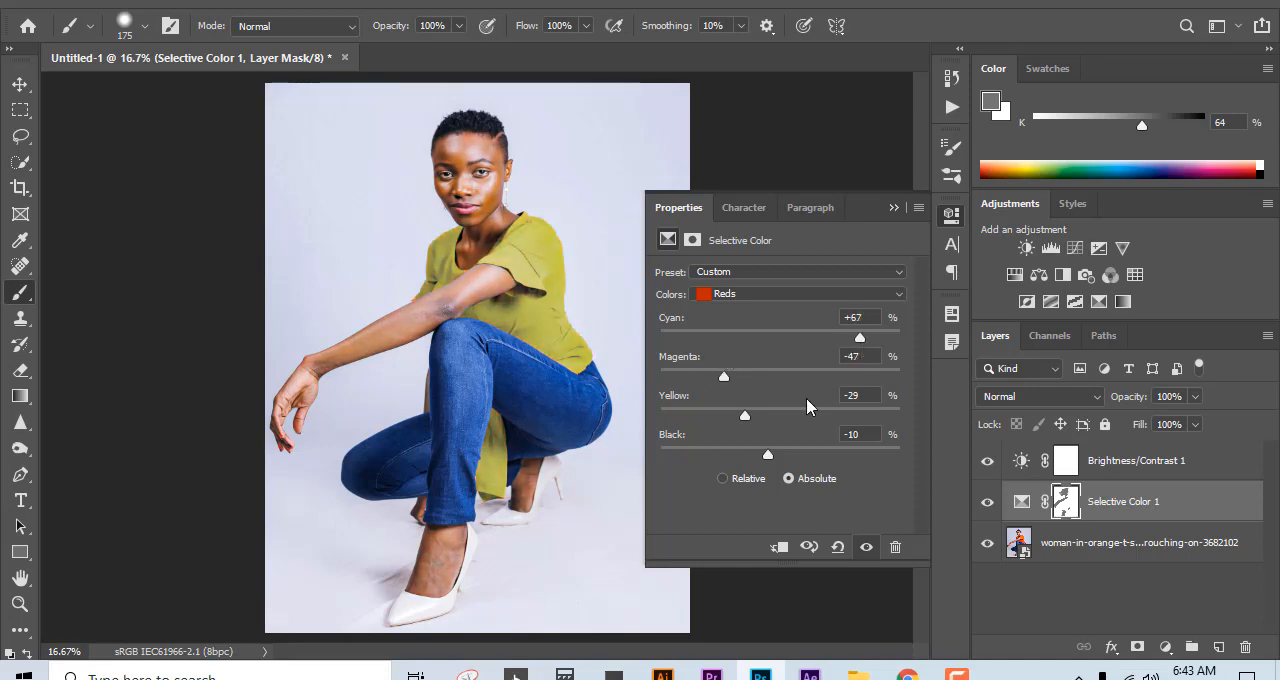
drag(770, 465, 808, 465)
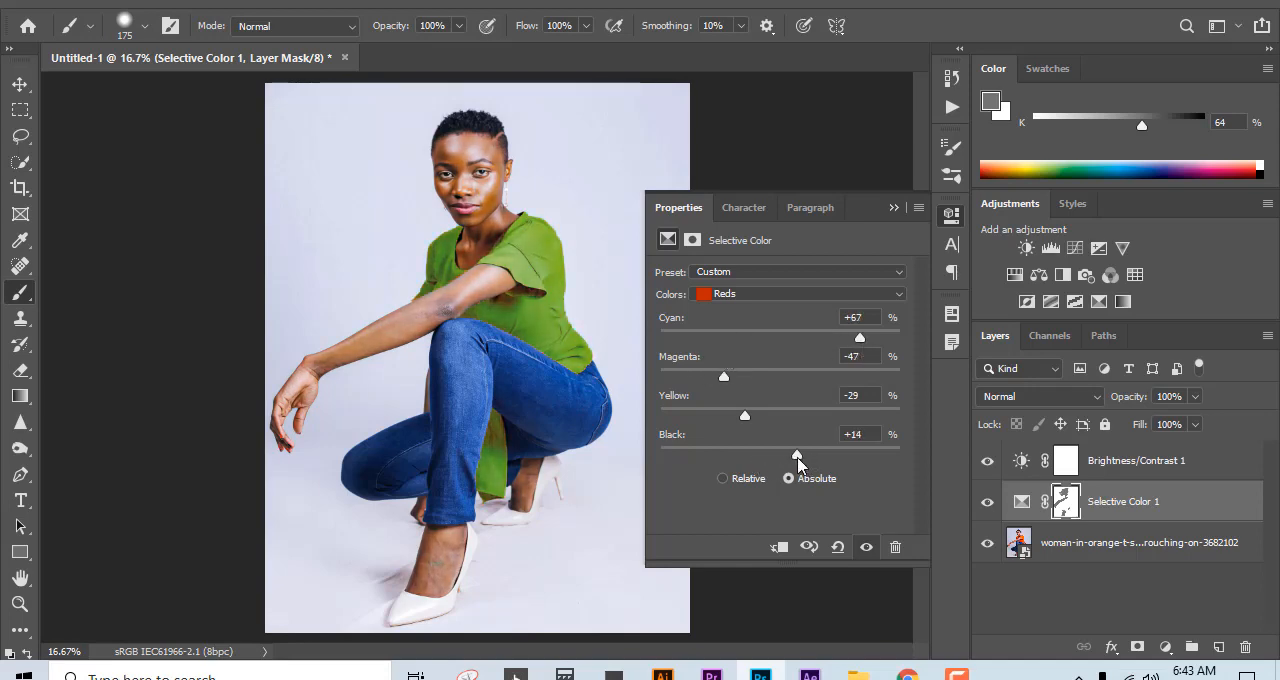
click(893, 208)
Step: Paint gray on the Selective Color mask over the leftover green spot on the front foot and inspect the rear foot
scroll(447, 575, up, 2)
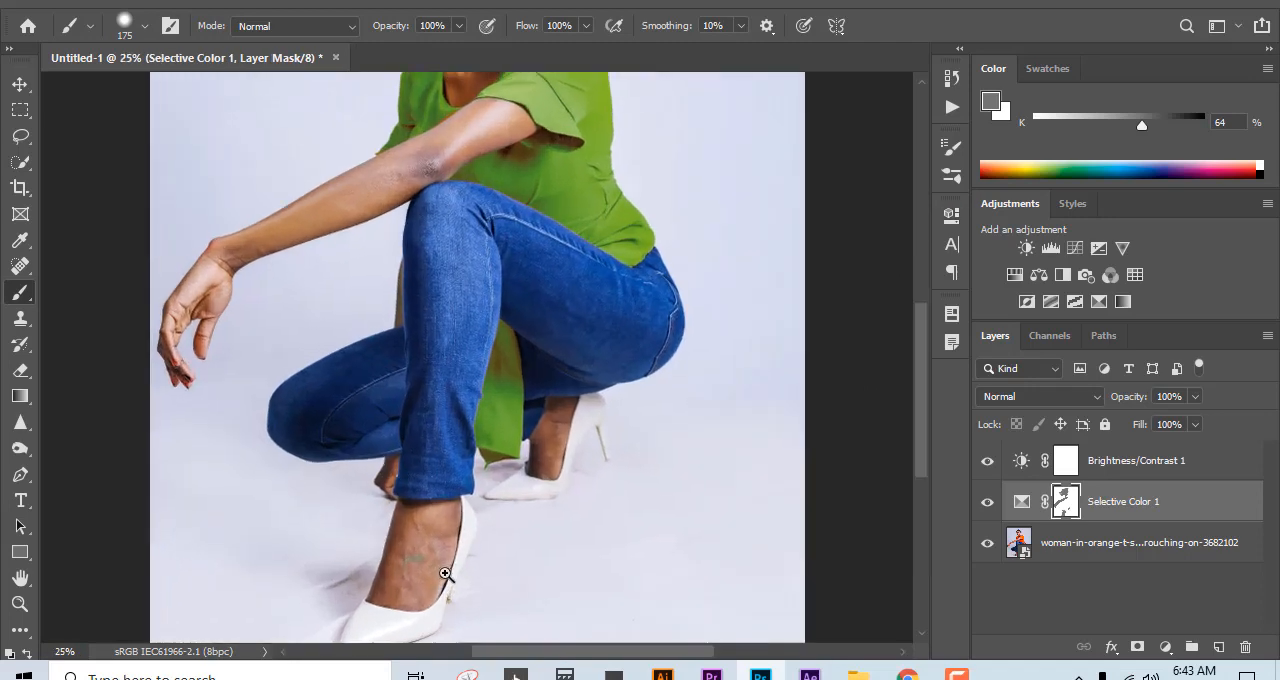
drag(403, 571, 508, 477)
scroll(508, 474, up, 2)
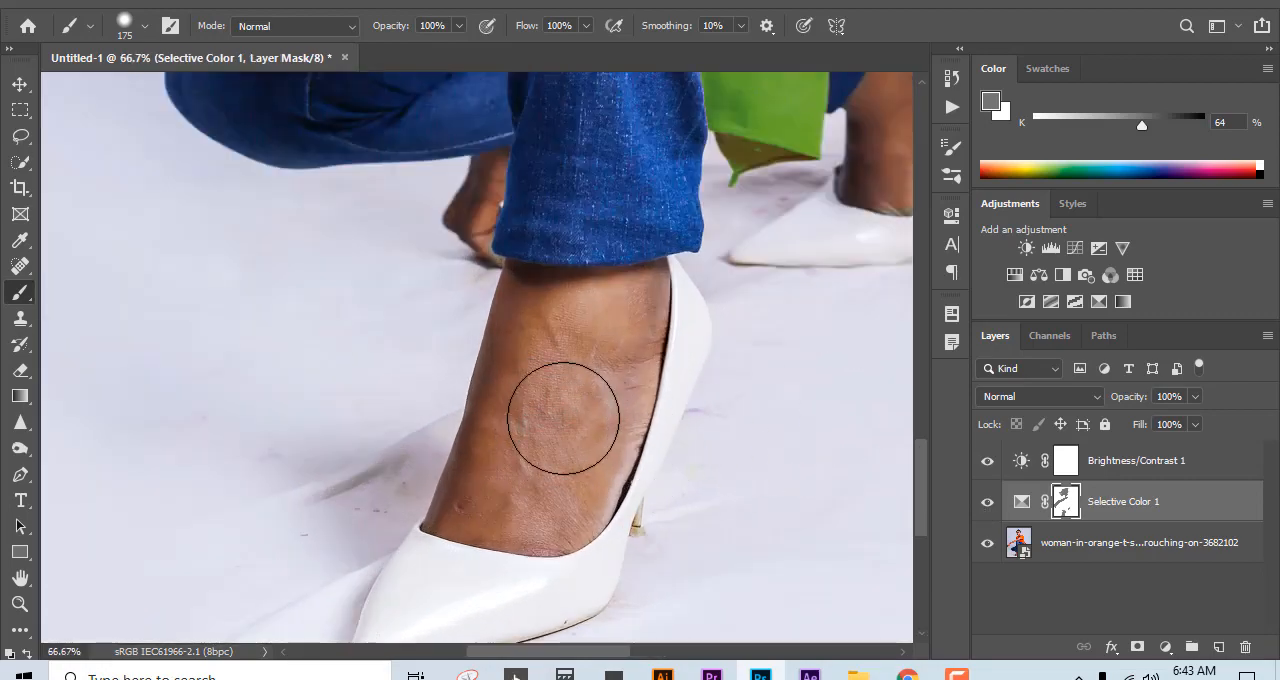
drag(609, 283, 243, 540)
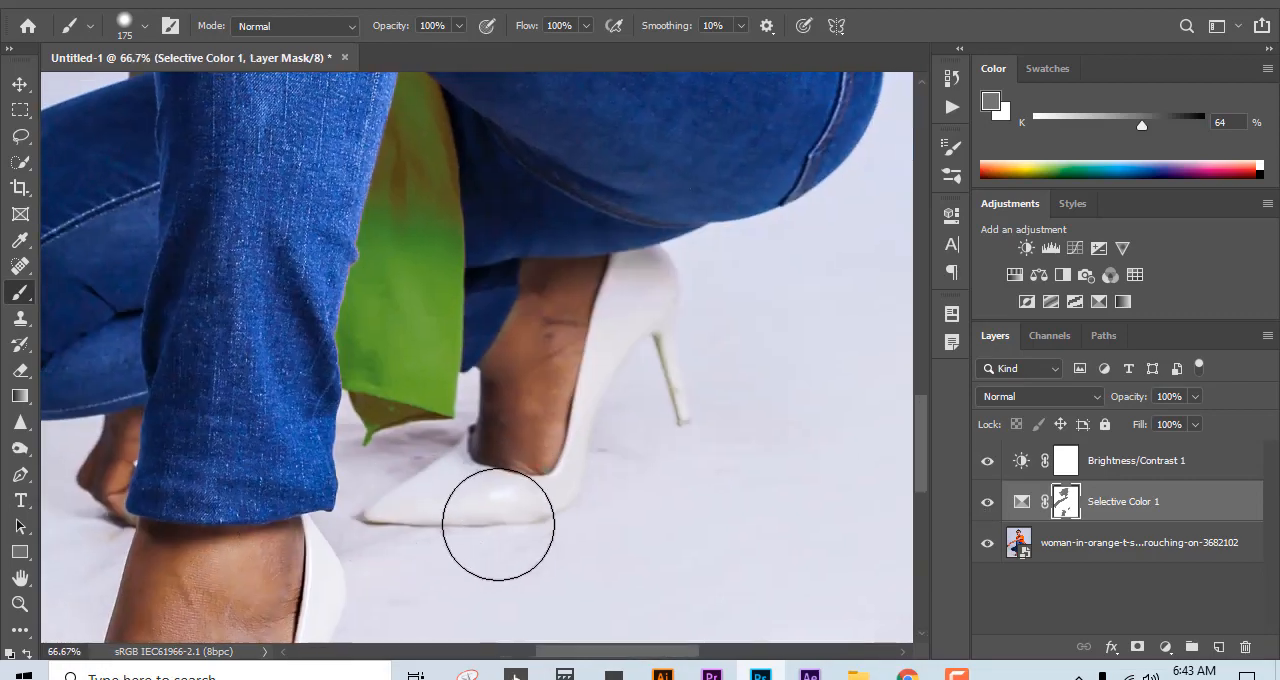
mouse_move(498, 523)
mouse_down()
mouse_move(466, 519)
mouse_move(561, 441)
mouse_move(541, 392)
mouse_move(483, 458)
mouse_move(402, 501)
mouse_move(395, 463)
mouse_move(394, 494)
mouse_move(468, 473)
mouse_move(424, 483)
mouse_move(405, 441)
mouse_move(388, 443)
mouse_move(392, 381)
mouse_move(374, 425)
mouse_up()
Step: Swap the painting colours, fit the whole image on screen, and deselect all layers with the Move tool active
key(x)
key(ctrl+0)
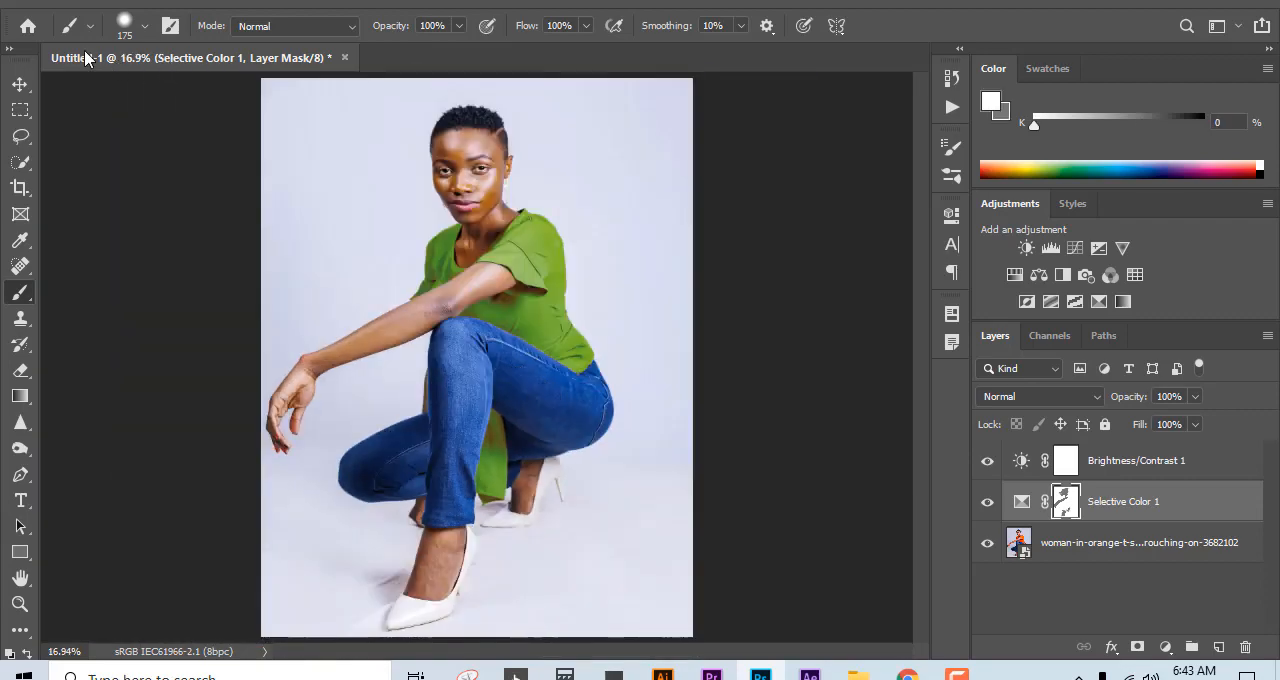
click(20, 84)
key(alt+bracketleft)
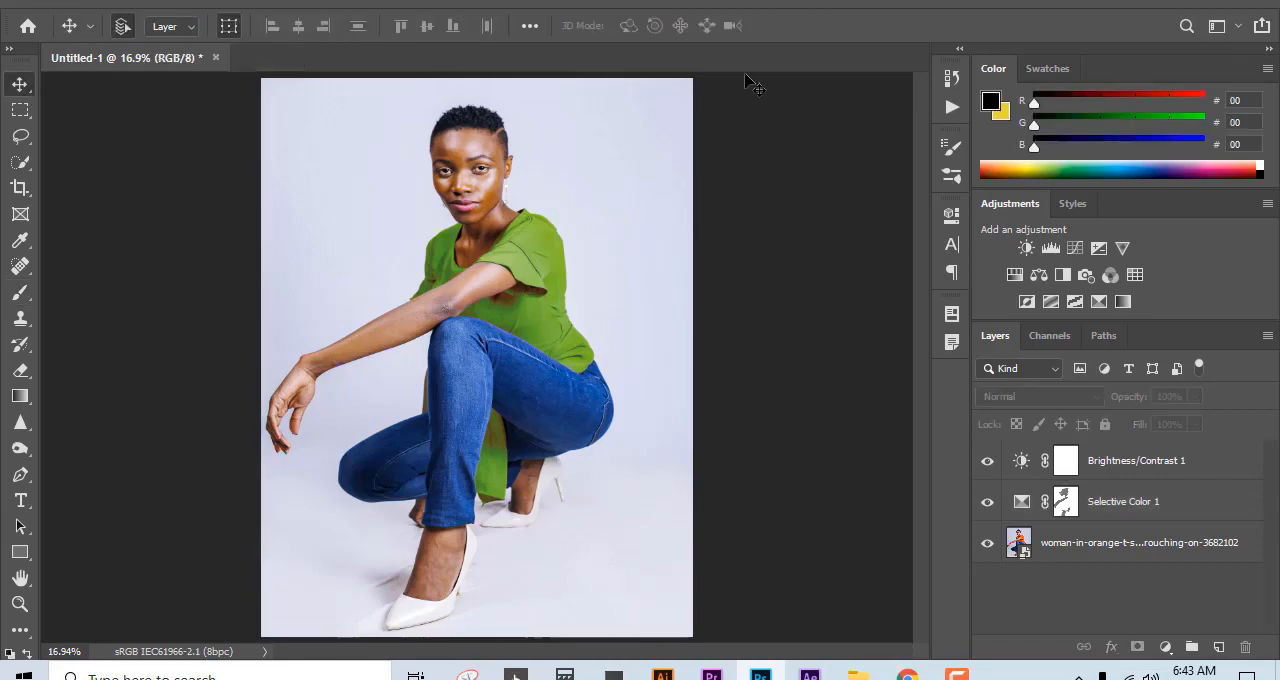